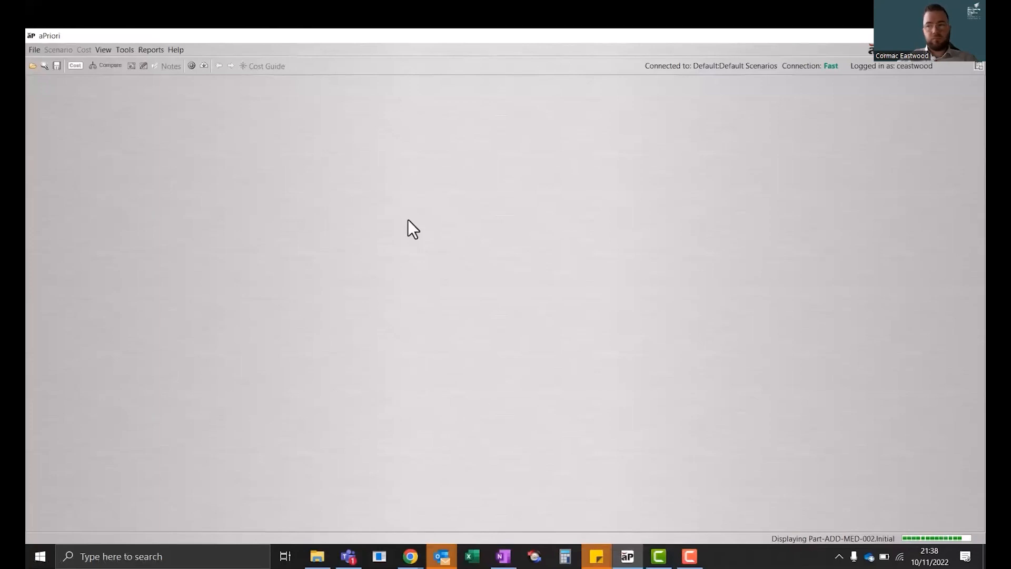
# Set the process group of part ADD-MED-002 to Additive Manufacturing
pyautogui.moveTo(213, 558)
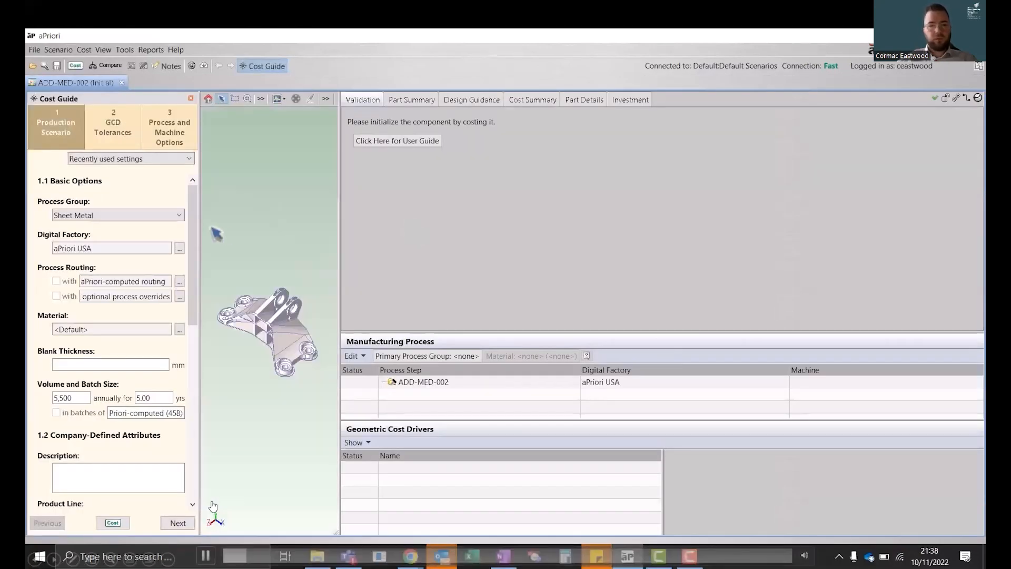
pyautogui.click(159, 215)
pyautogui.scroll(6, 116, 286)
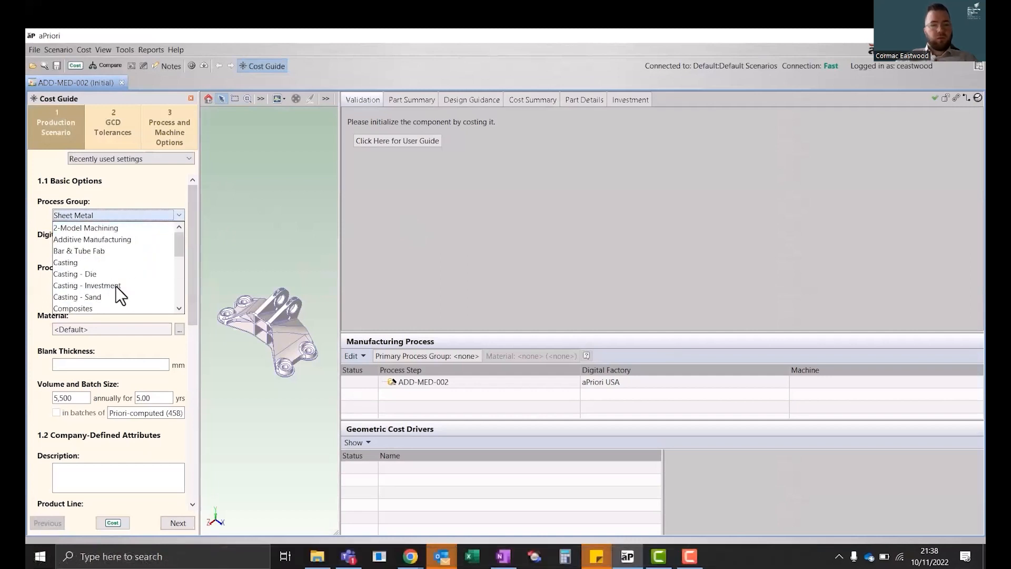
pyautogui.click(94, 239)
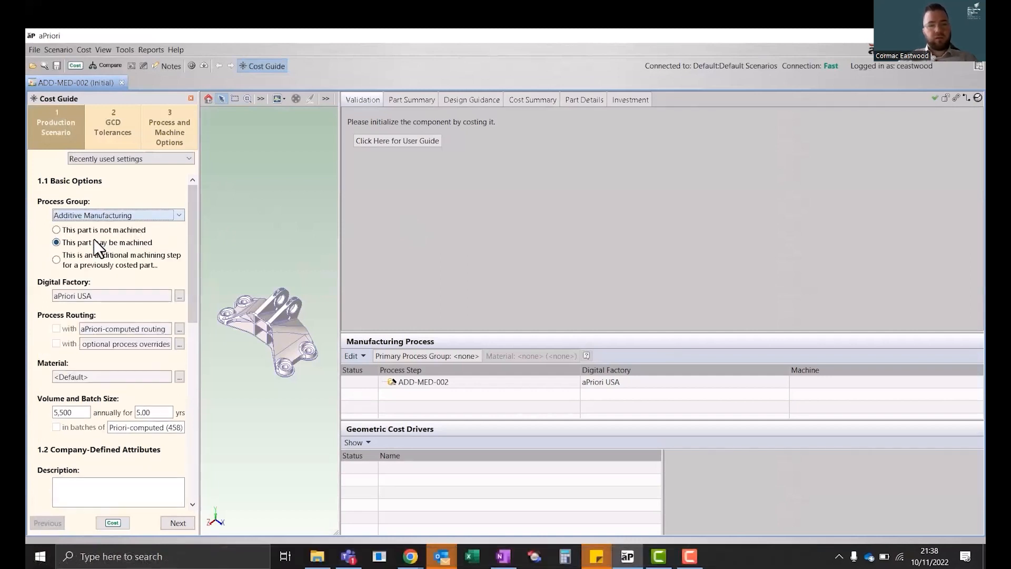
# Browse the material catalog with its detail columns expanded and assign Visijet M3-X as the part's material
pyautogui.click(178, 377)
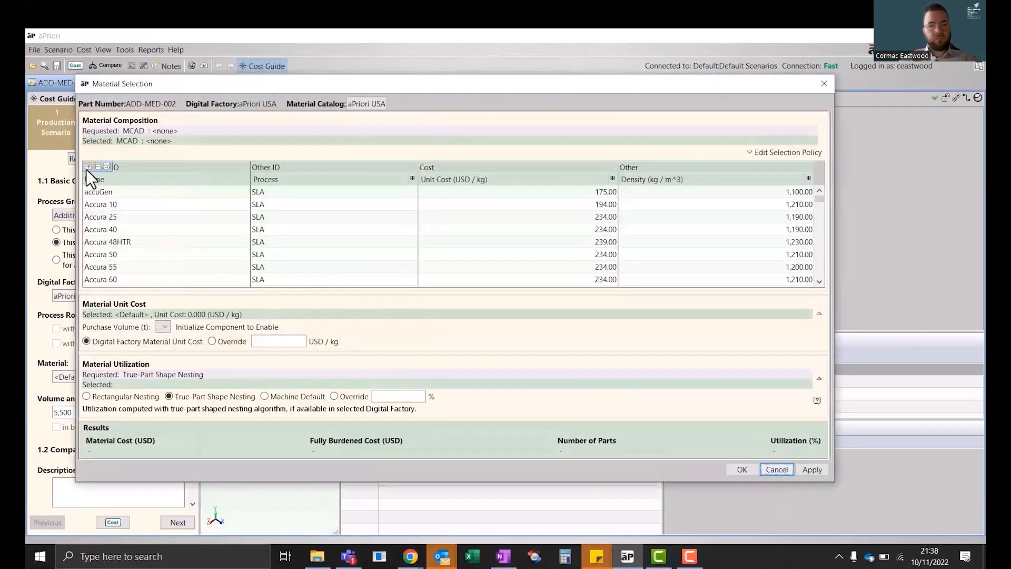
pyautogui.click(88, 167)
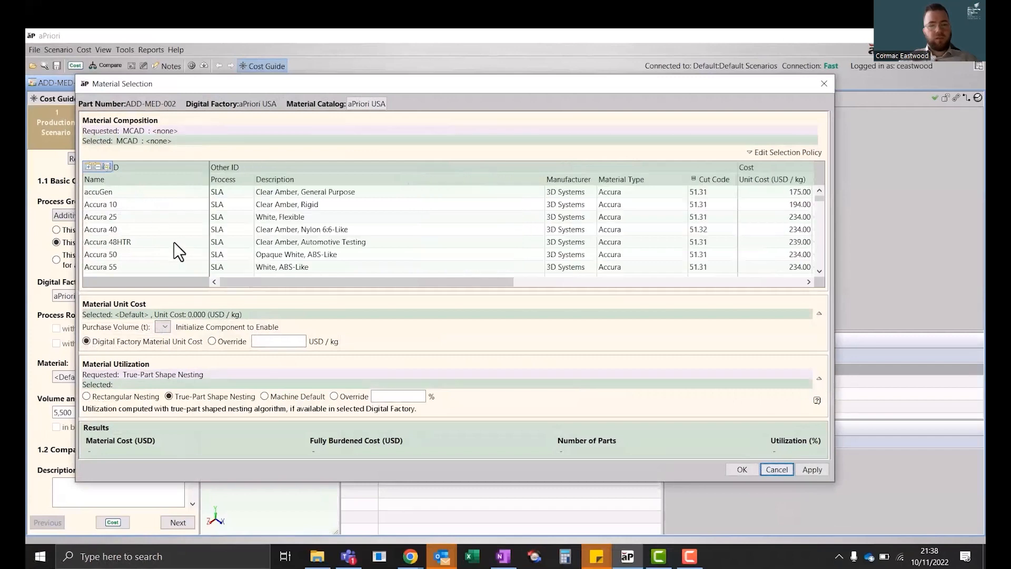
pyautogui.scroll(-5, 174, 243)
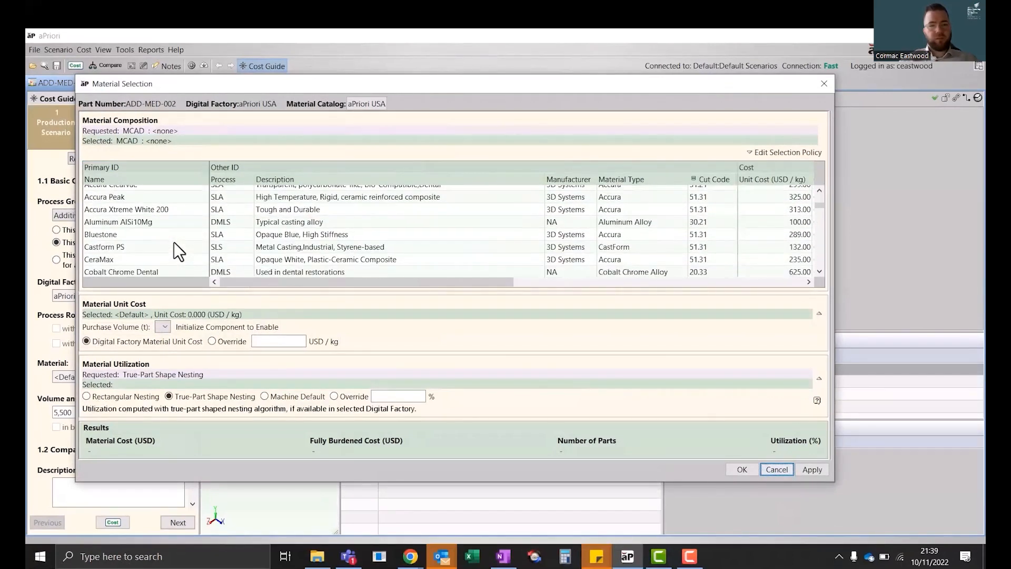
pyautogui.scroll(-5, 175, 242)
pyautogui.scroll(-5, 174, 242)
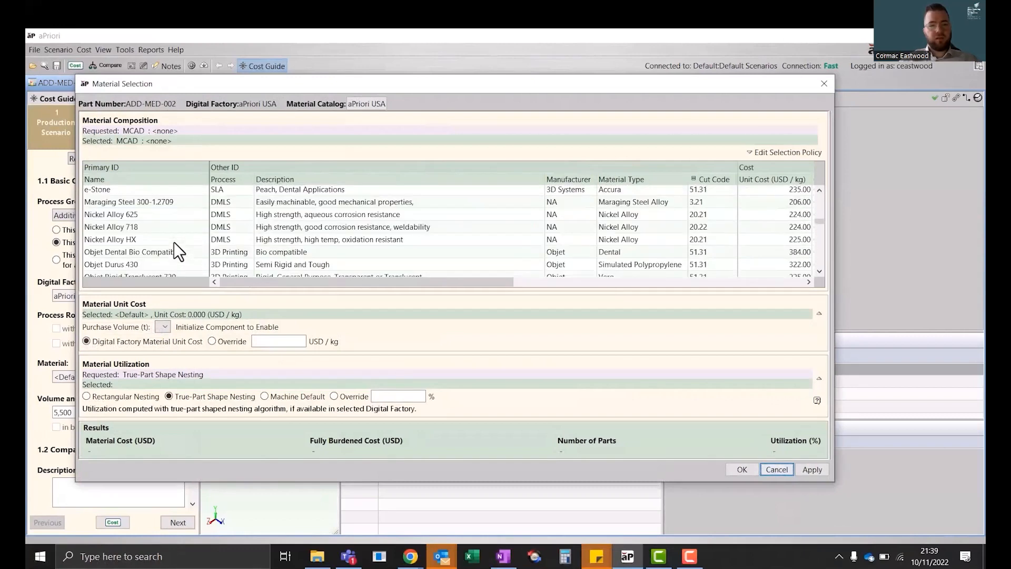
pyautogui.scroll(2, 224, 197)
pyautogui.scroll(3, 159, 233)
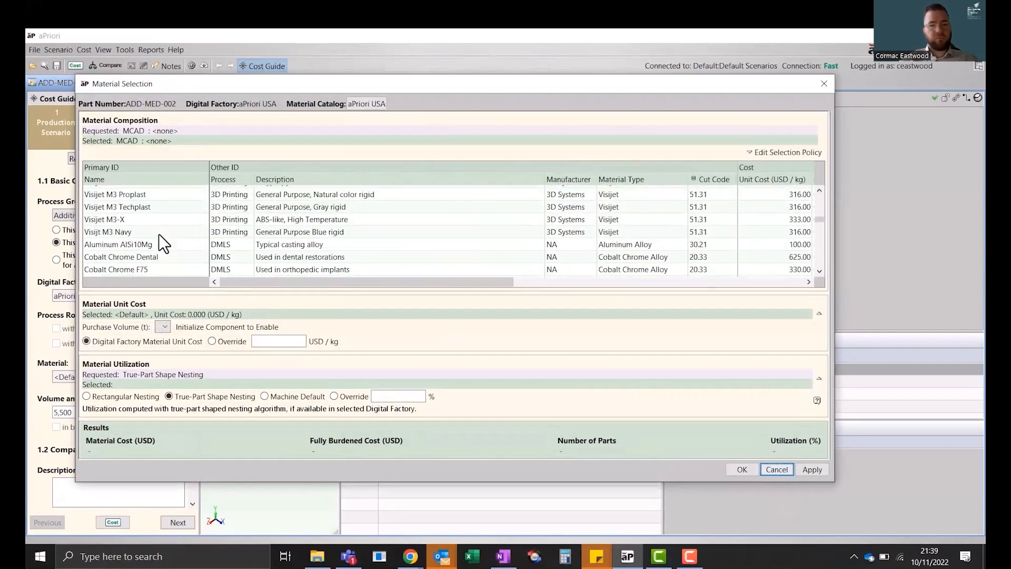
pyautogui.scroll(3, 159, 234)
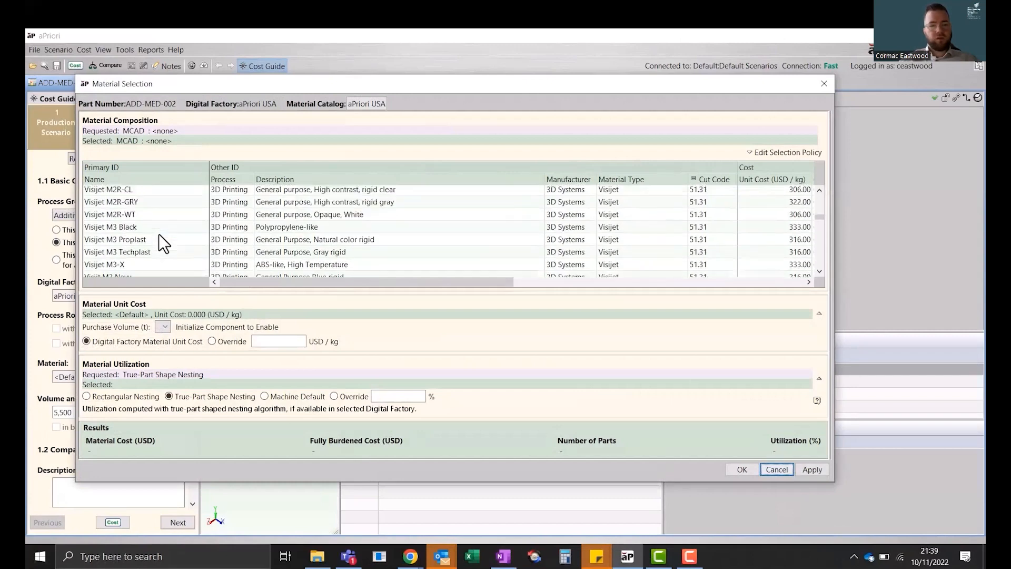
pyautogui.scroll(5, 159, 234)
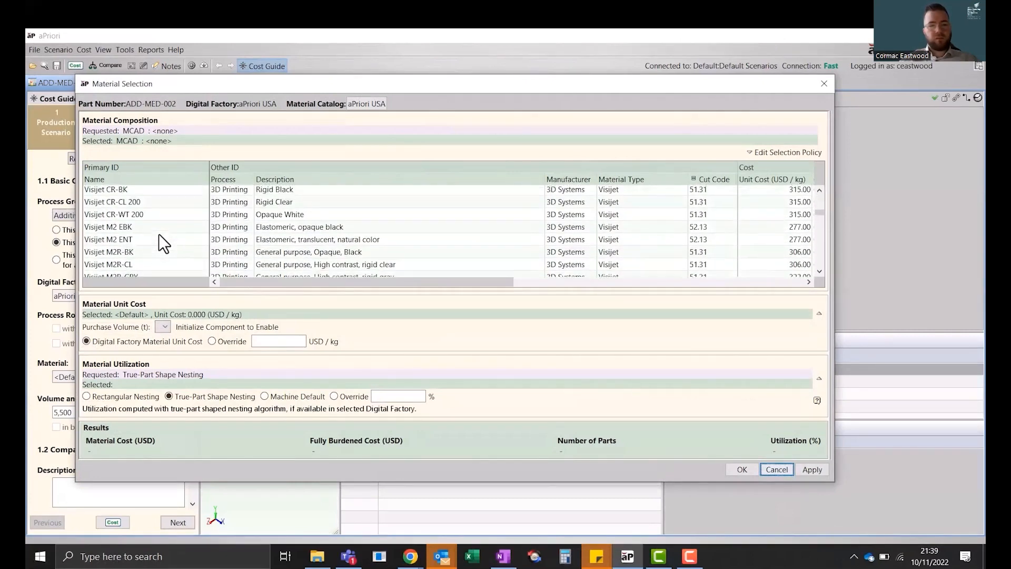
pyautogui.scroll(-7, 159, 233)
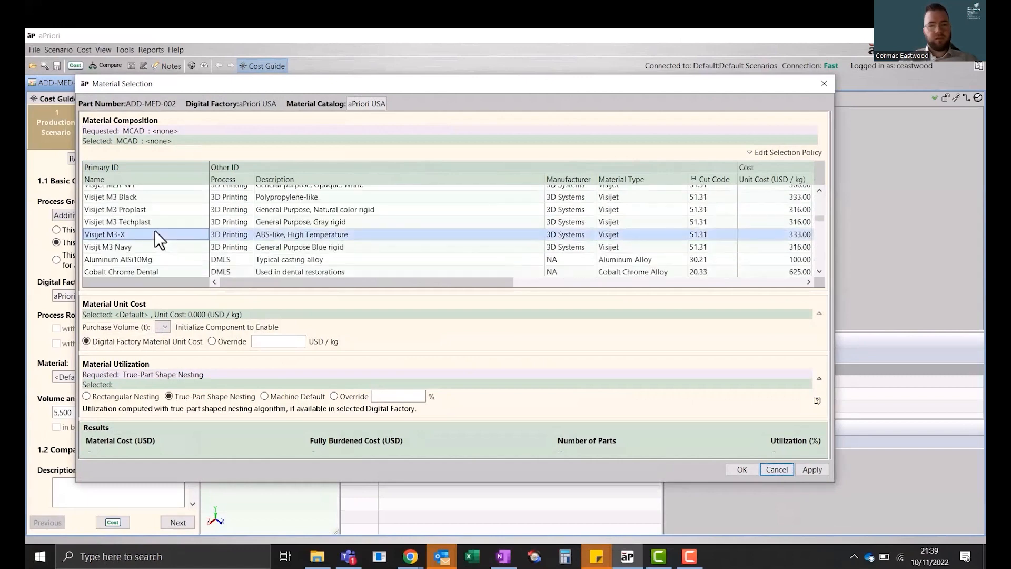
pyautogui.click(155, 231)
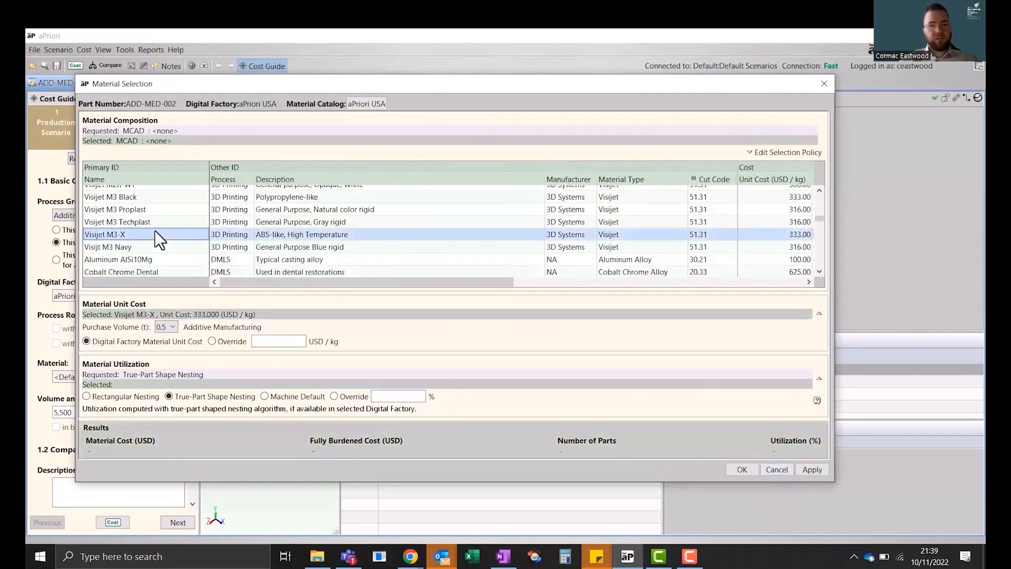
pyautogui.click(742, 469)
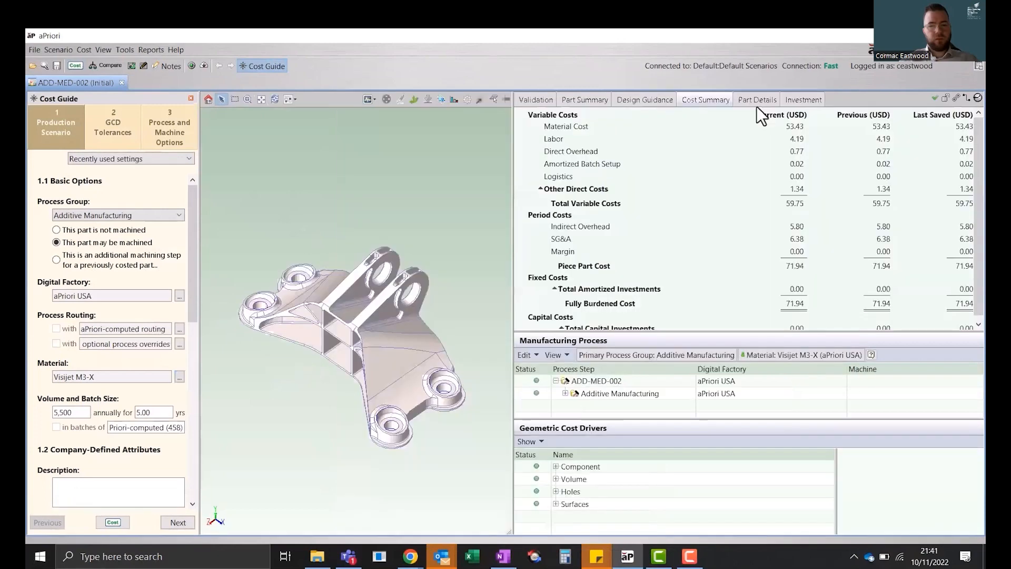
# Examine the part details, expanding the current scenario through Additive Manufacturing and Material Jetting to the Printing step
pyautogui.click(758, 104)
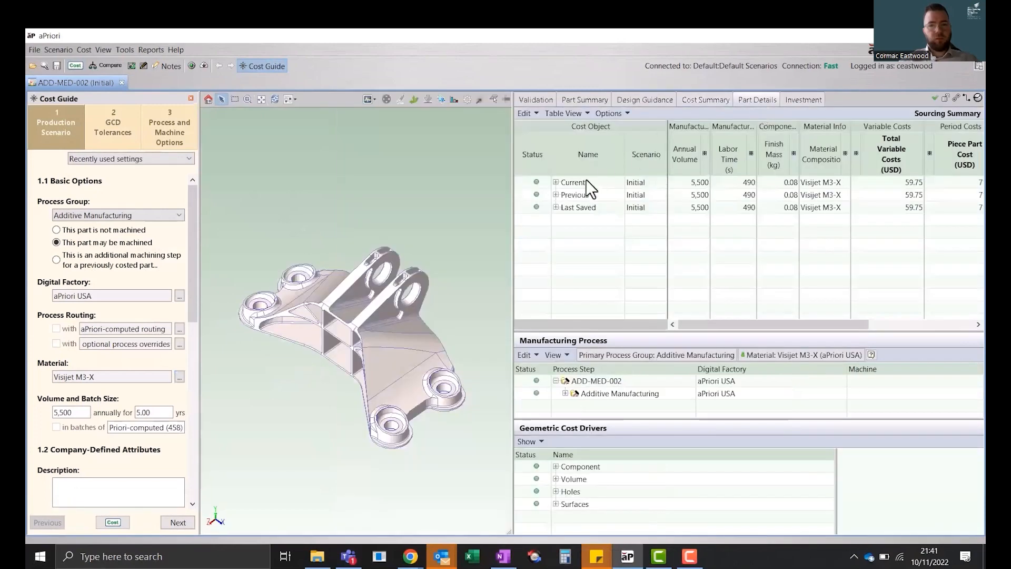
pyautogui.click(557, 182)
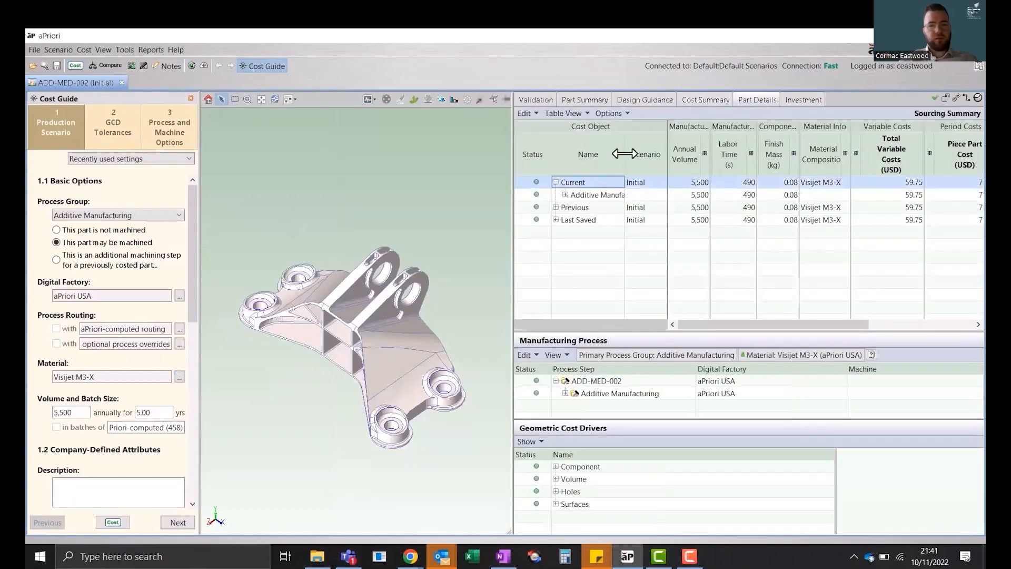
pyautogui.moveTo(627, 154); pyautogui.dragTo(689, 154)
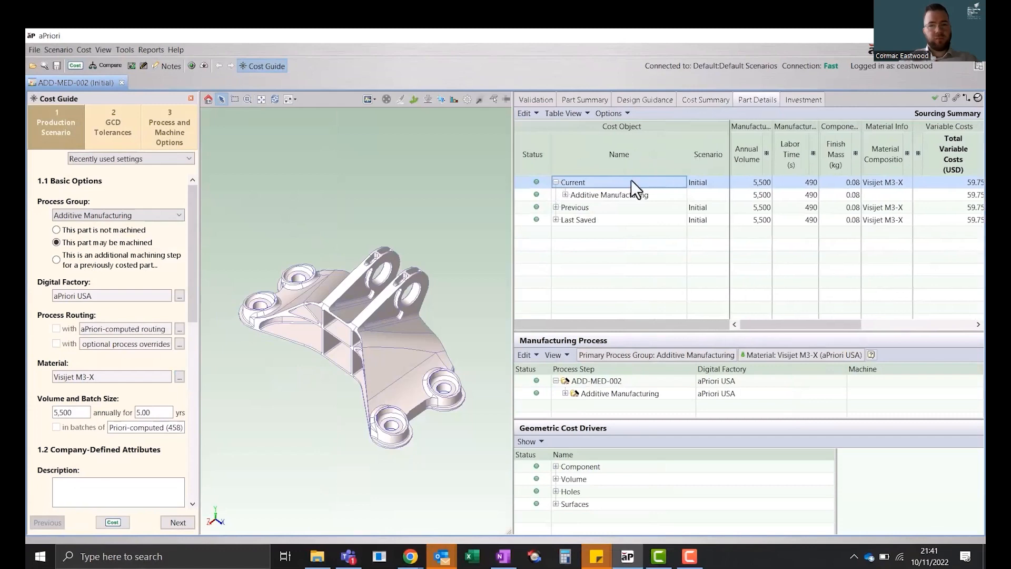
pyautogui.click(565, 195)
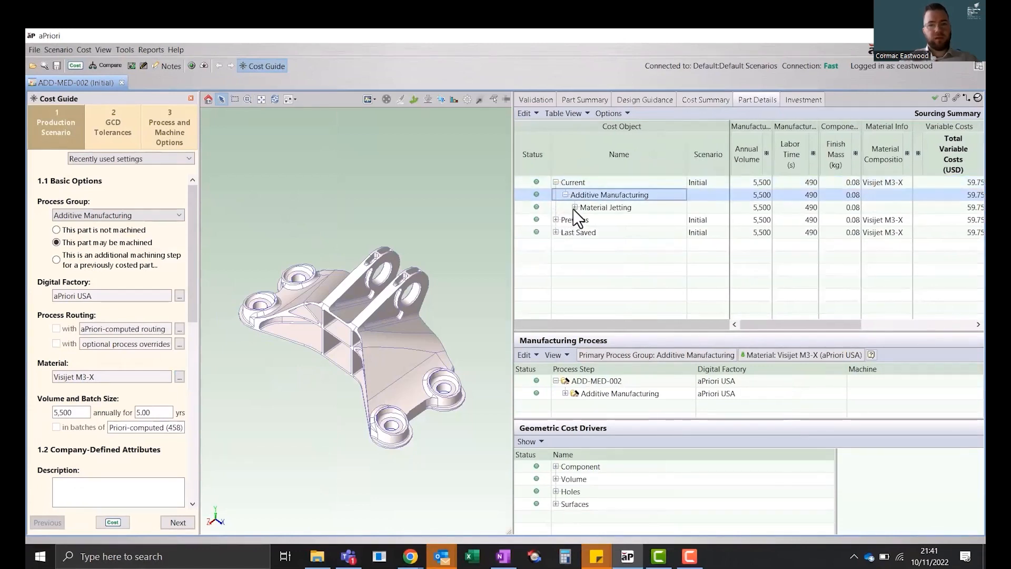
pyautogui.click(575, 208)
pyautogui.click(595, 221)
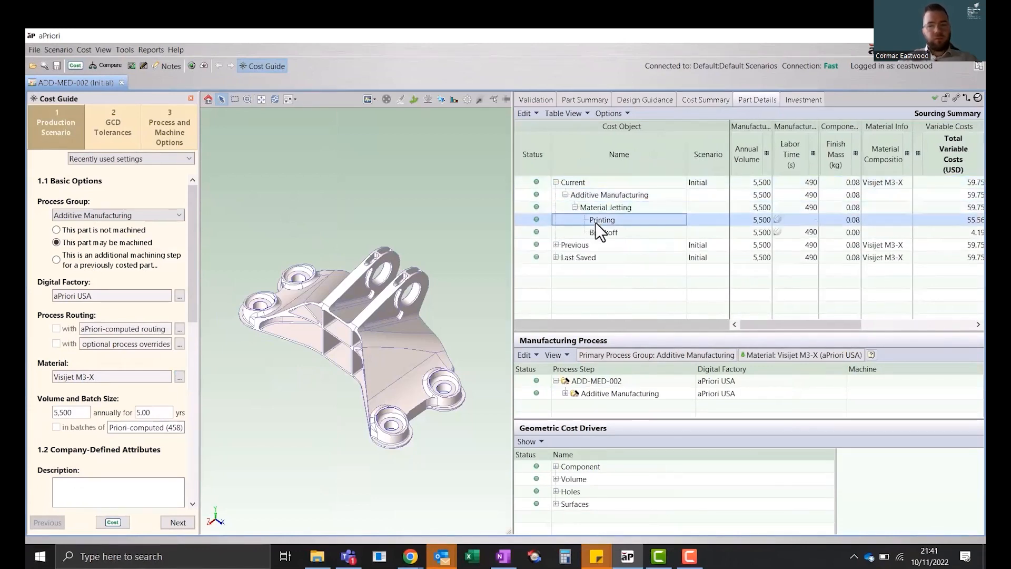
# Switch the part details table to the All Data view and expand all its column groups
pyautogui.click(561, 114)
pyautogui.moveTo(580, 127)
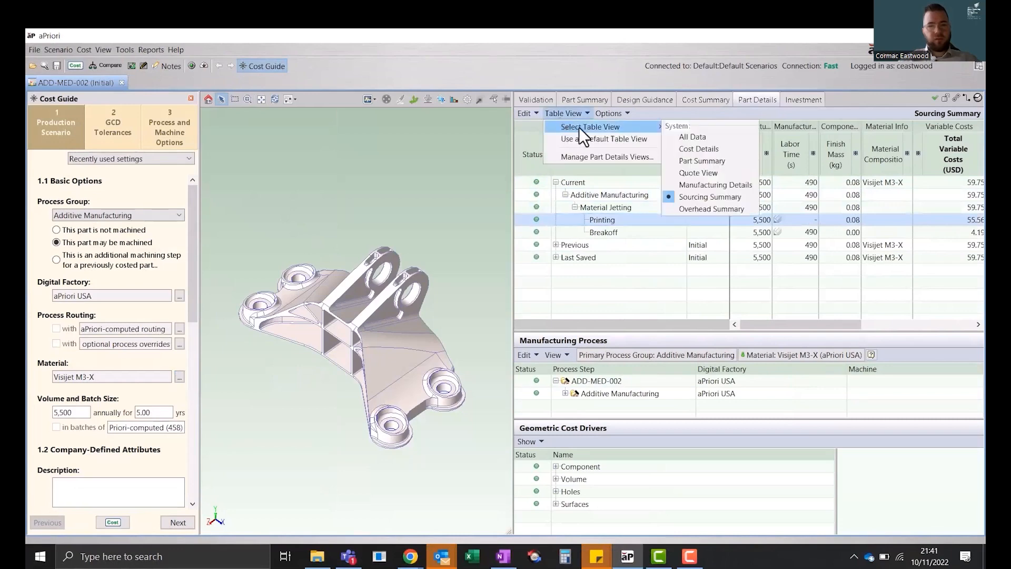
pyautogui.click(667, 137)
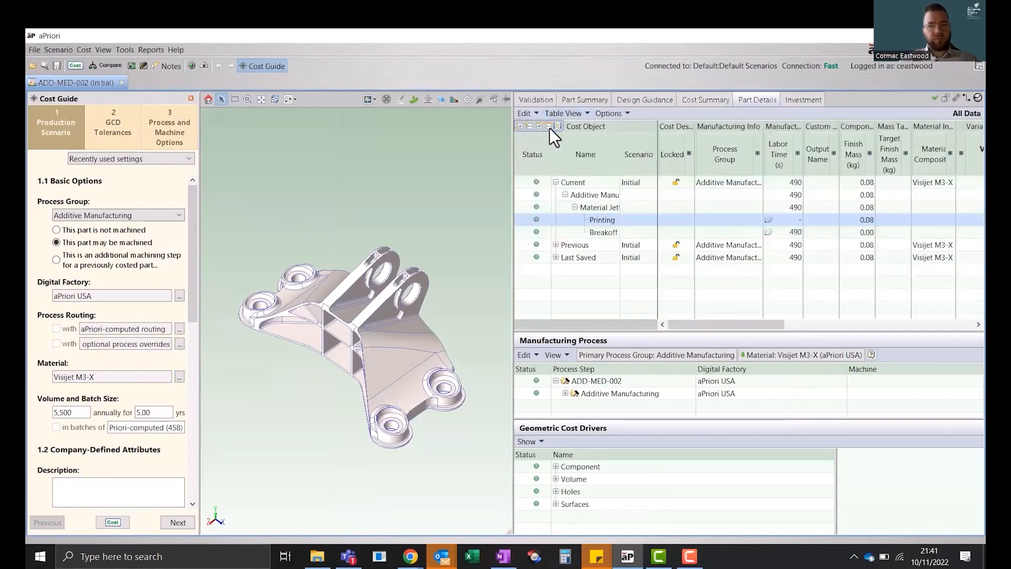
pyautogui.click(560, 126)
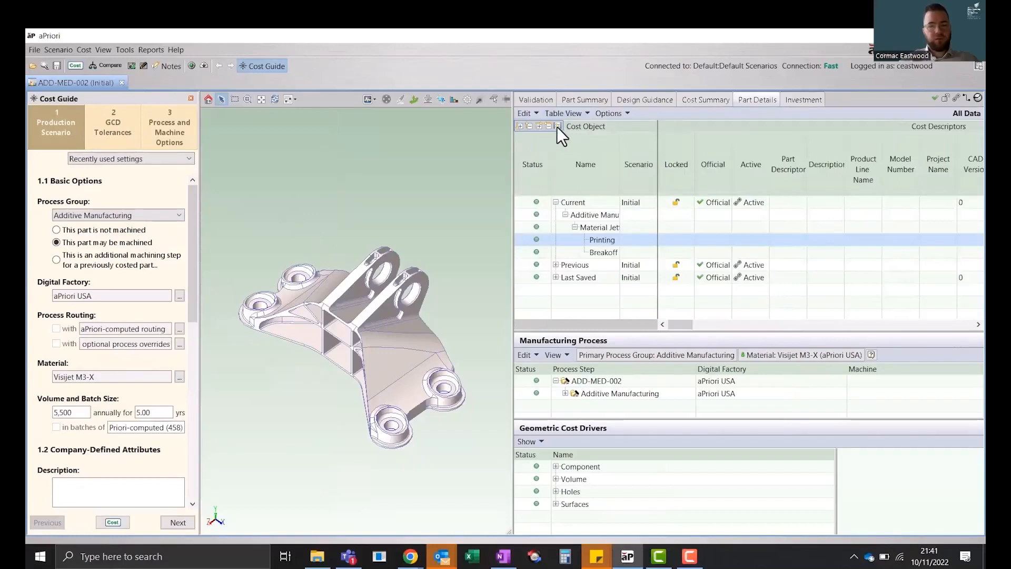
pyautogui.click(558, 126)
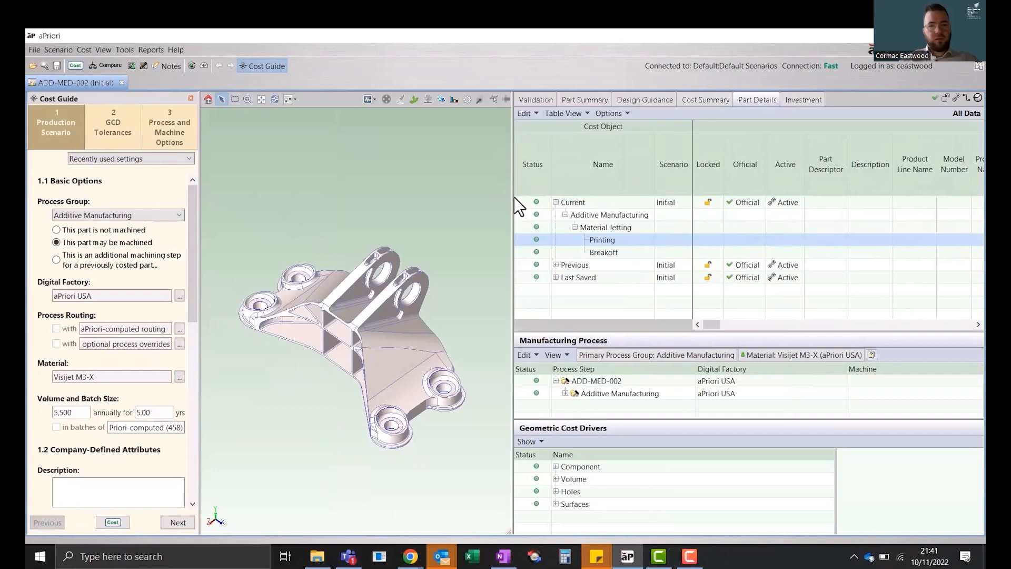
# Widen the part details area and examine the manufacturing times, including the Breakoff step's cycle time
pyautogui.moveTo(512, 197); pyautogui.dragTo(404, 210)
pyautogui.moveTo(611, 325); pyautogui.dragTo(736, 321)
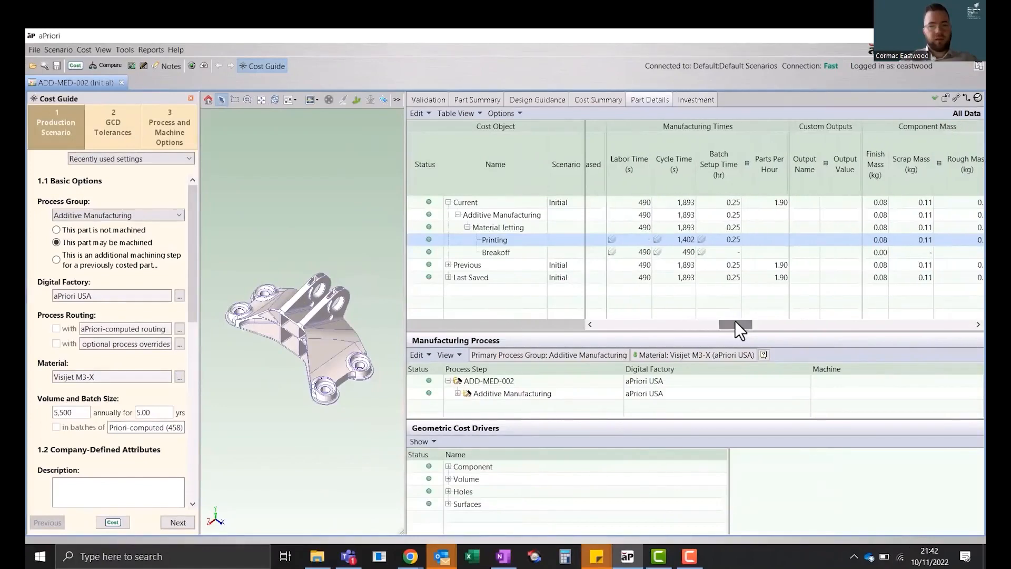
pyautogui.click(688, 253)
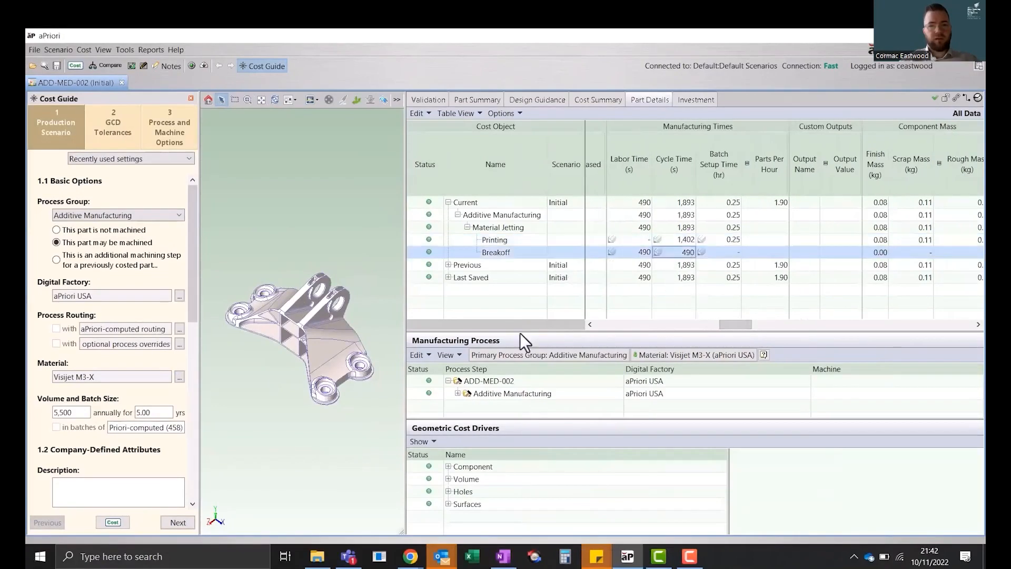
# Override the layer thickness in the Material Jetting Printing process setup options with 0.0600 mm
pyautogui.click(416, 354)
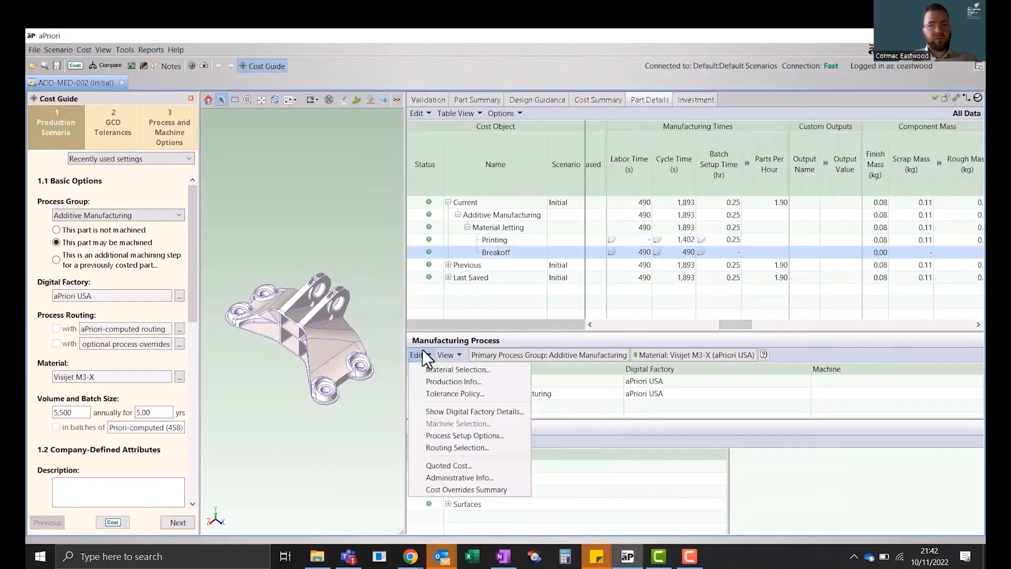
pyautogui.click(444, 436)
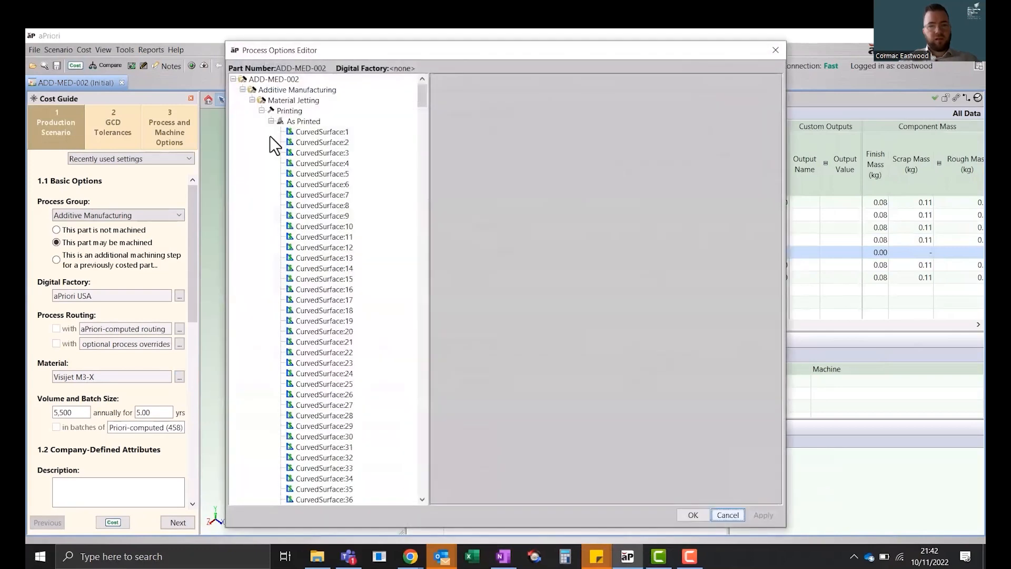
pyautogui.click(272, 121)
pyautogui.click(281, 102)
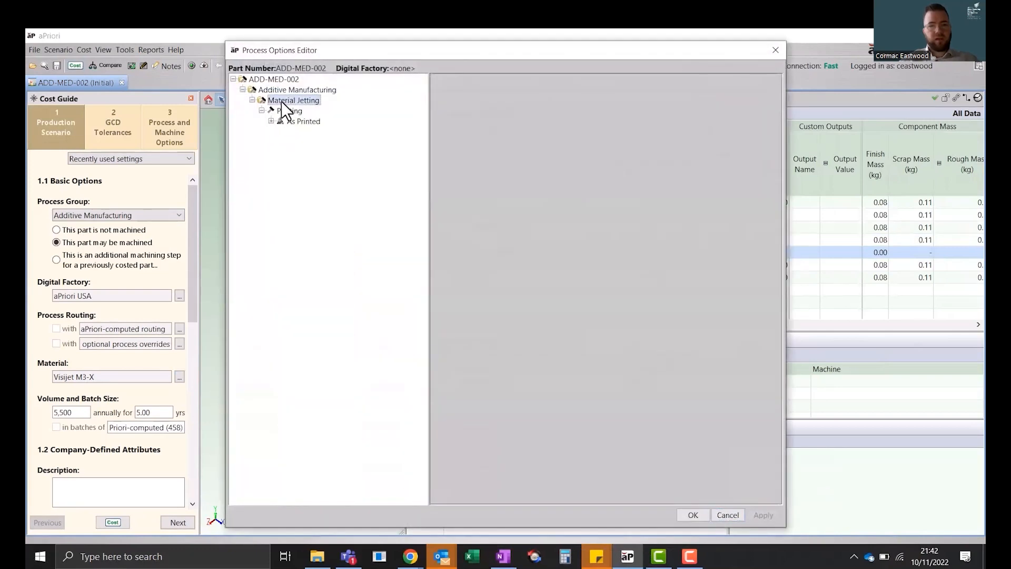
pyautogui.click(285, 110)
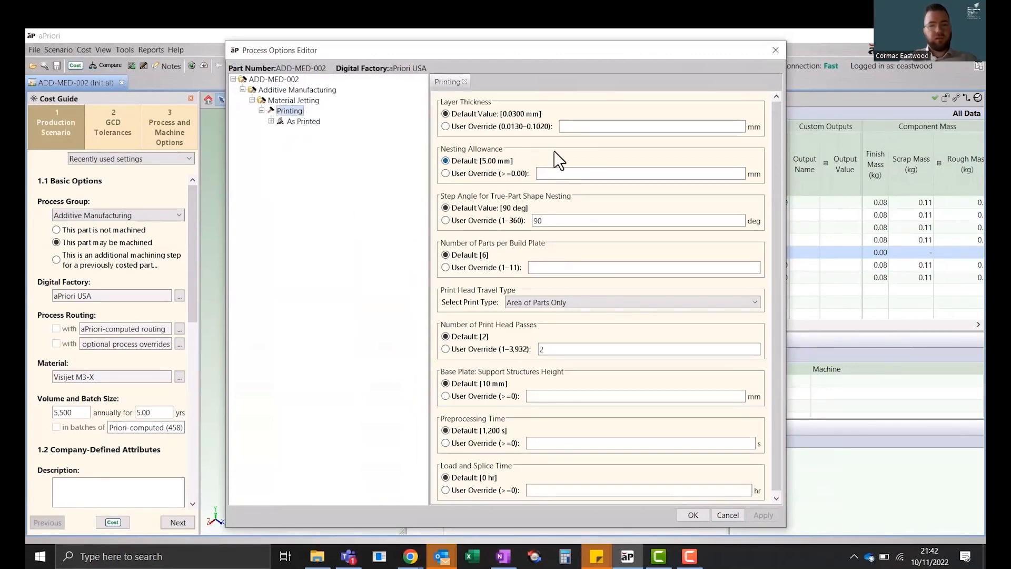
pyautogui.click(572, 128)
pyautogui.write('0.0600')
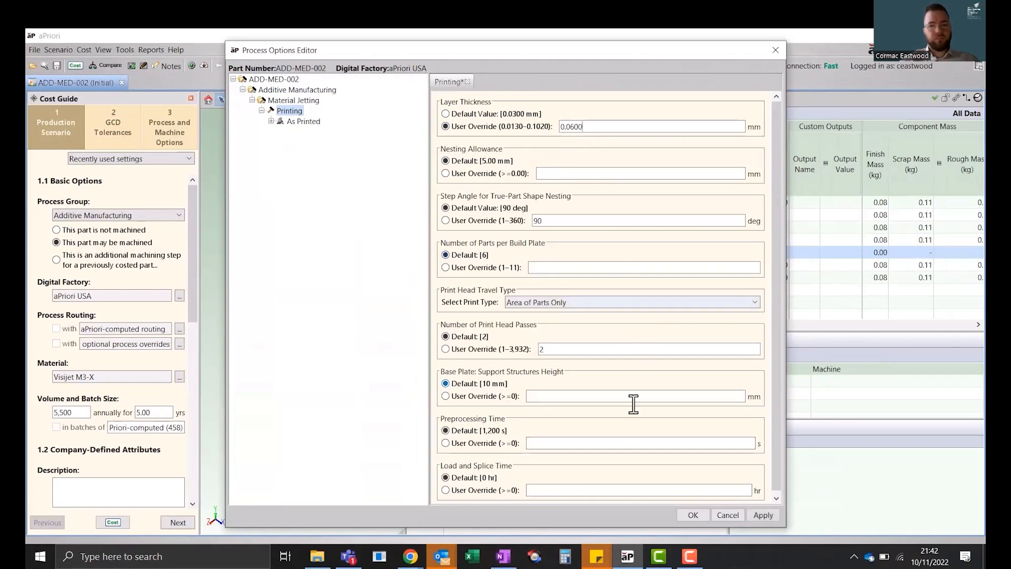
pyautogui.click(693, 515)
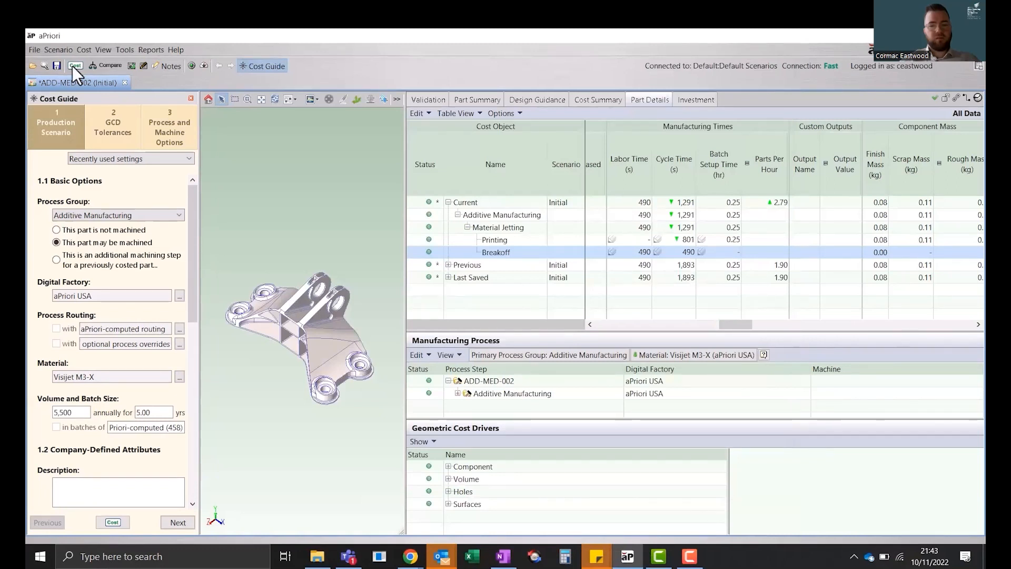
# Change the part's material to Aluminum AlSi10Mg and recost the part
pyautogui.click(179, 379)
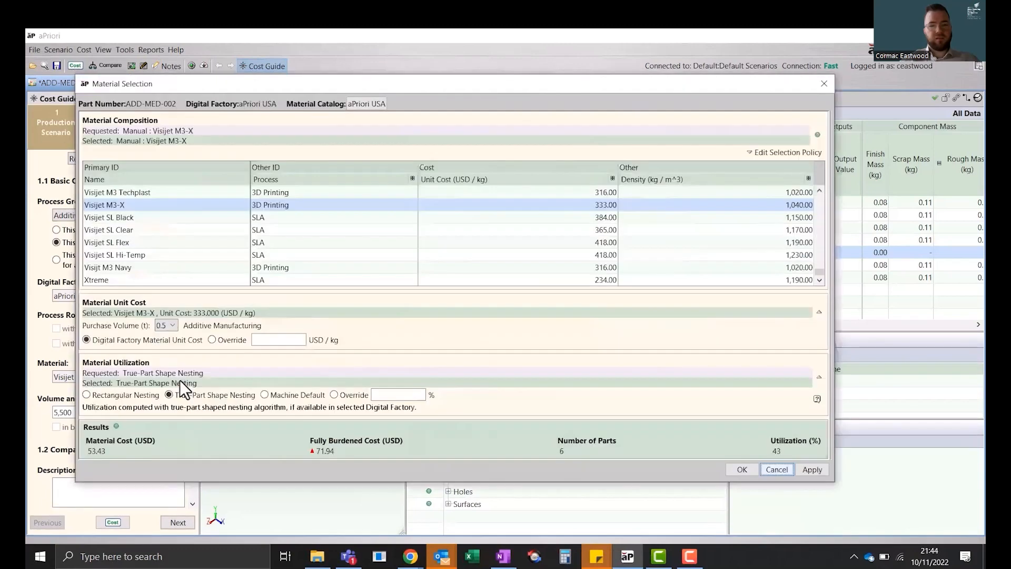
pyautogui.click(270, 182)
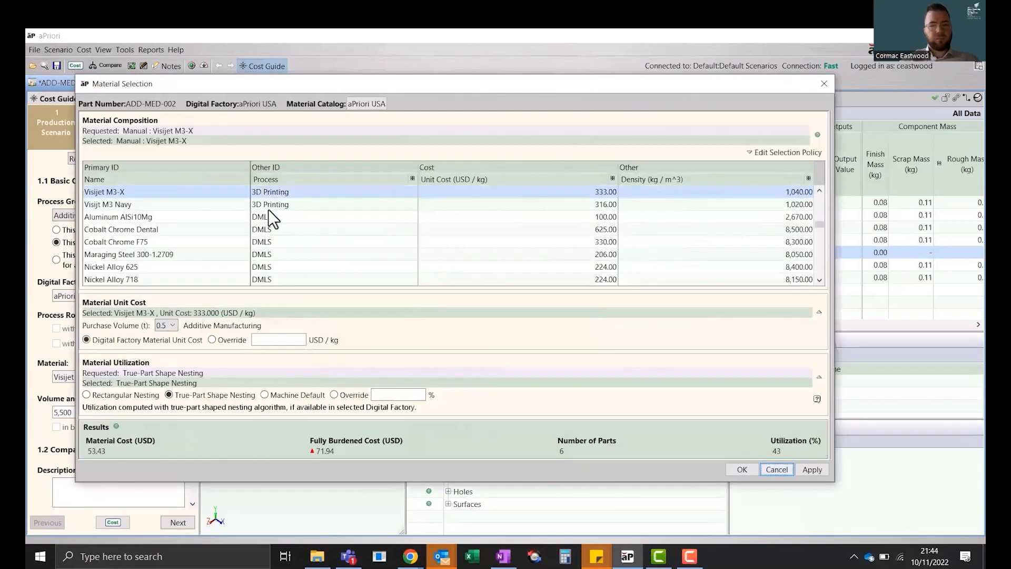
pyautogui.click(203, 220)
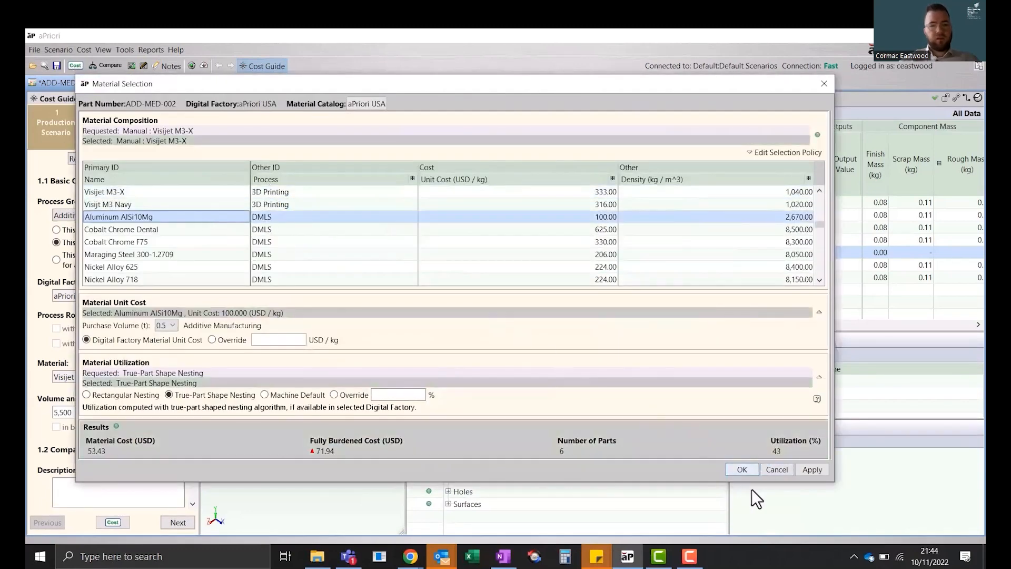
pyautogui.click(736, 468)
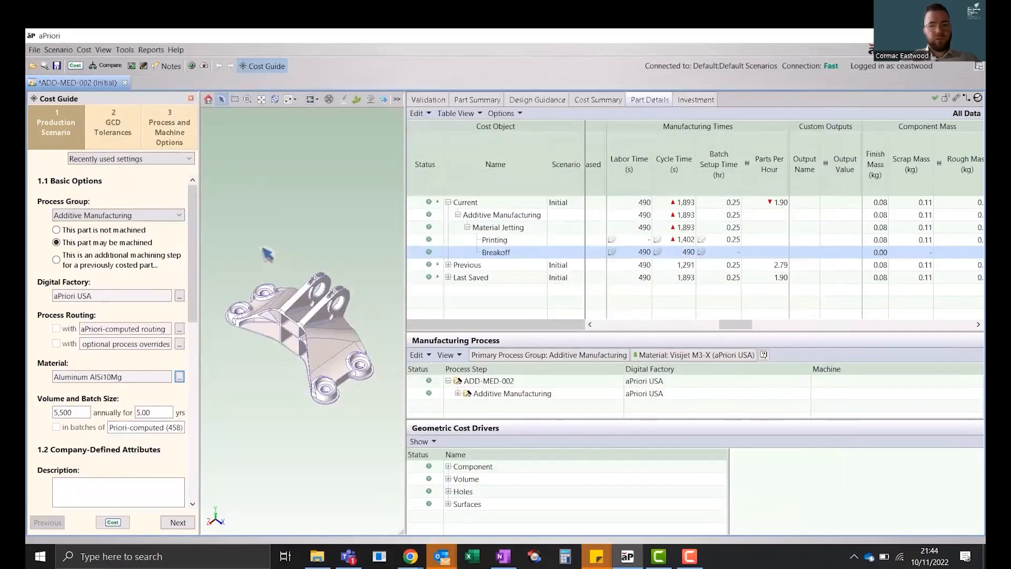
pyautogui.click(75, 66)
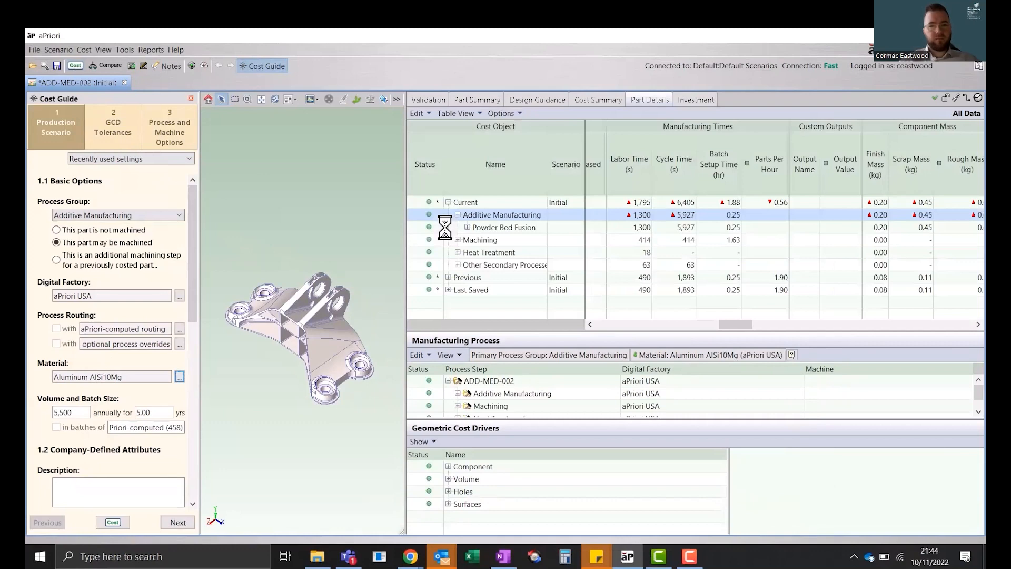
# Expand Powder Bed Fusion down to the Direct Metal Laser Sintering and Powder Recycling operations and examine their labor and cycle times, including Breakoff
pyautogui.click(416, 227)
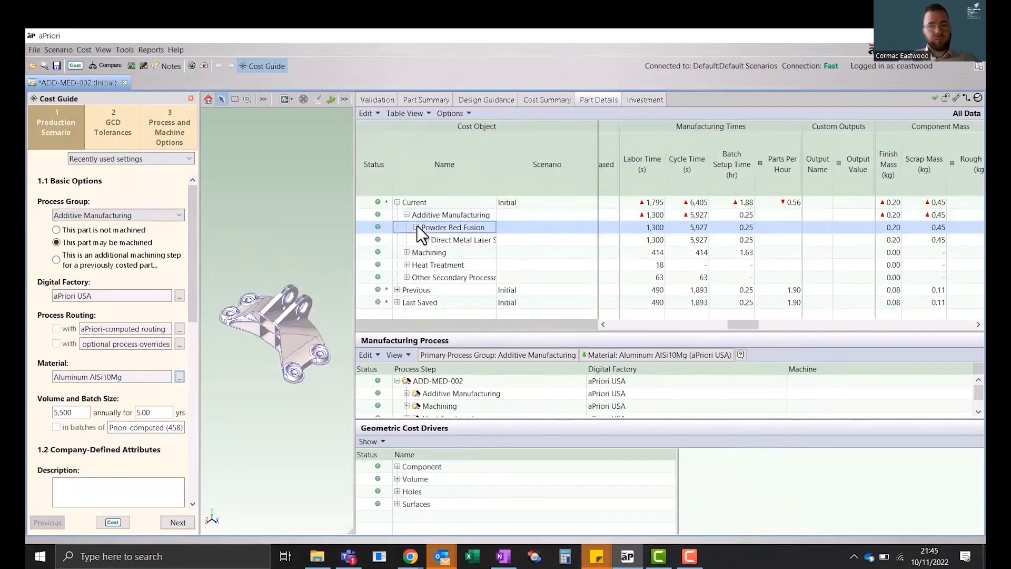
pyautogui.click(426, 240)
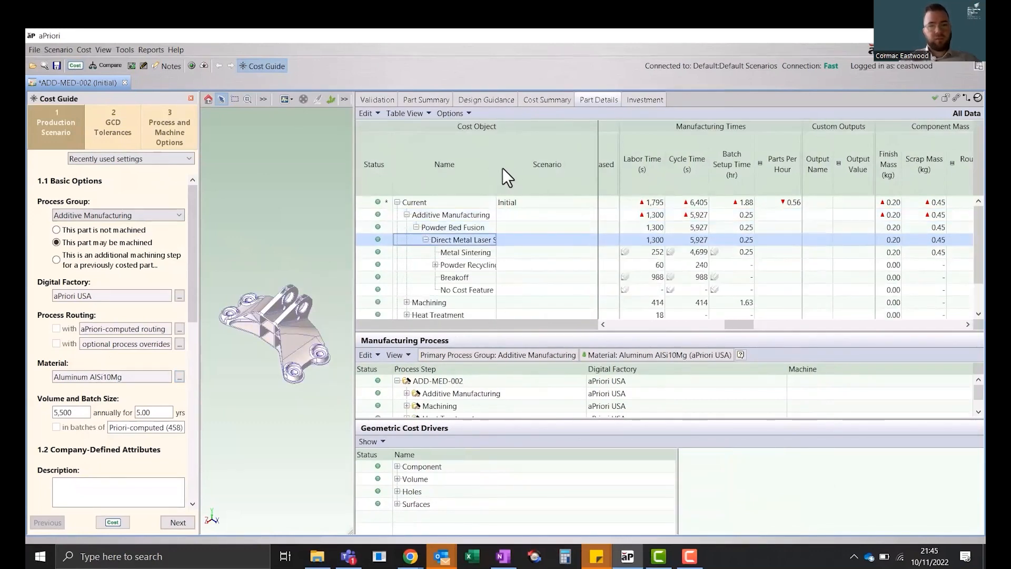
pyautogui.moveTo(497, 169); pyautogui.dragTo(540, 169)
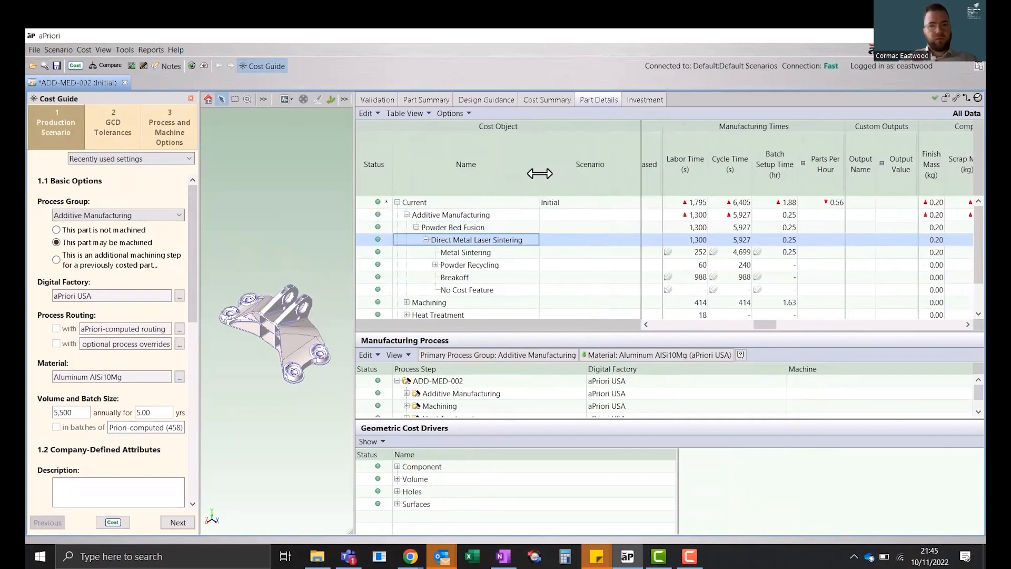
pyautogui.click(510, 251)
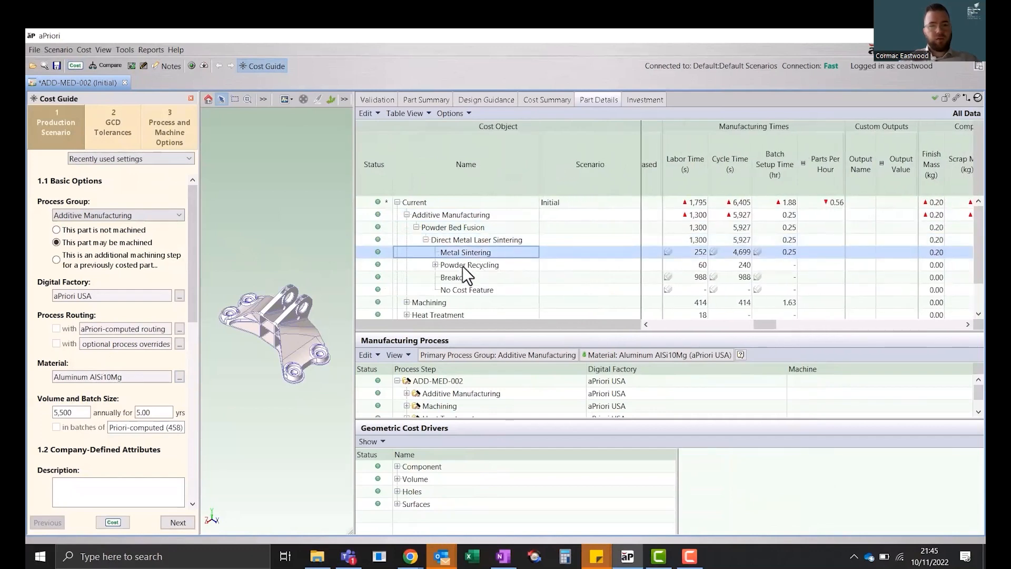
pyautogui.click(435, 265)
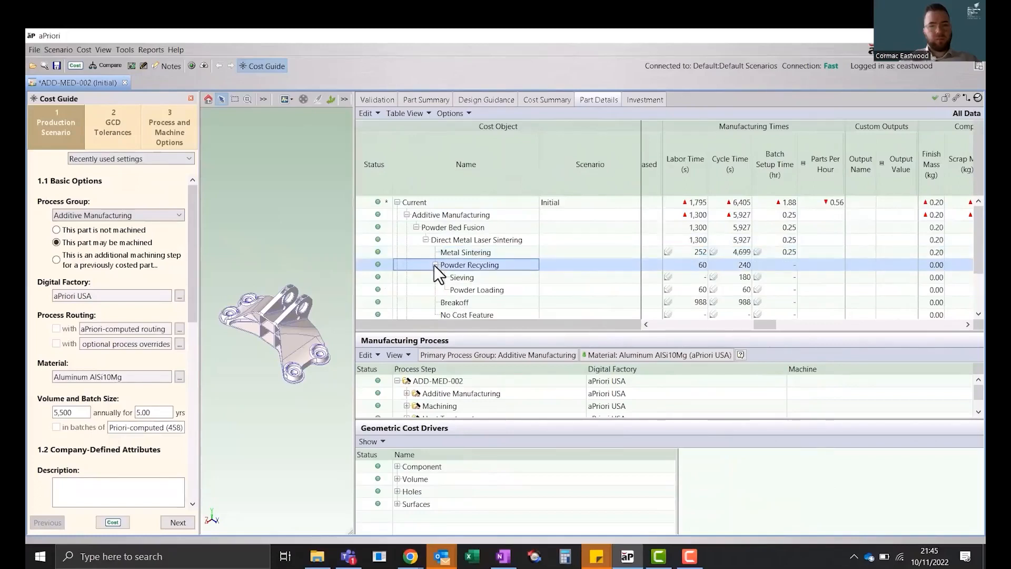
pyautogui.scroll(-1, 557, 264)
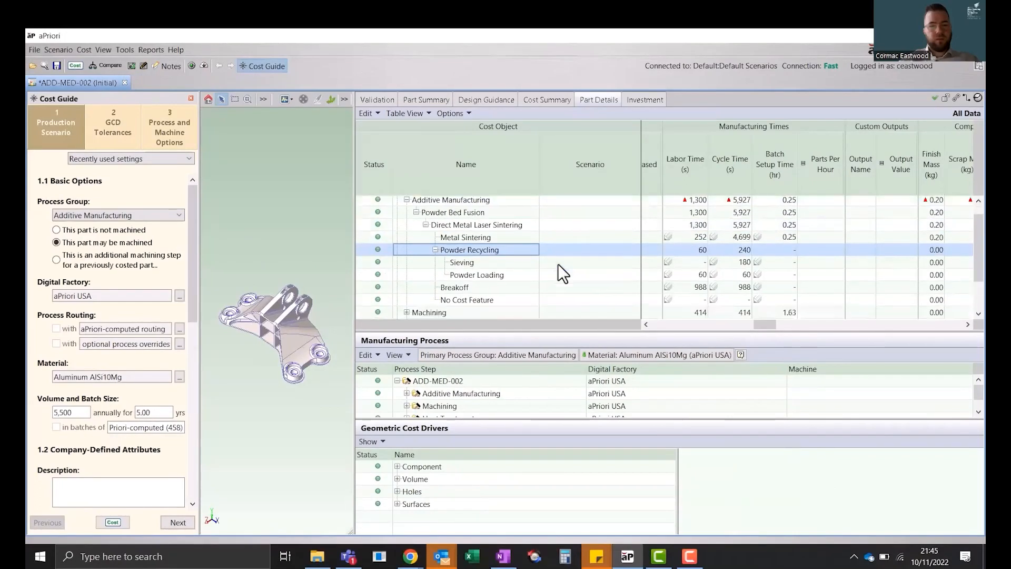
pyautogui.scroll(-2, 557, 264)
pyautogui.click(501, 257)
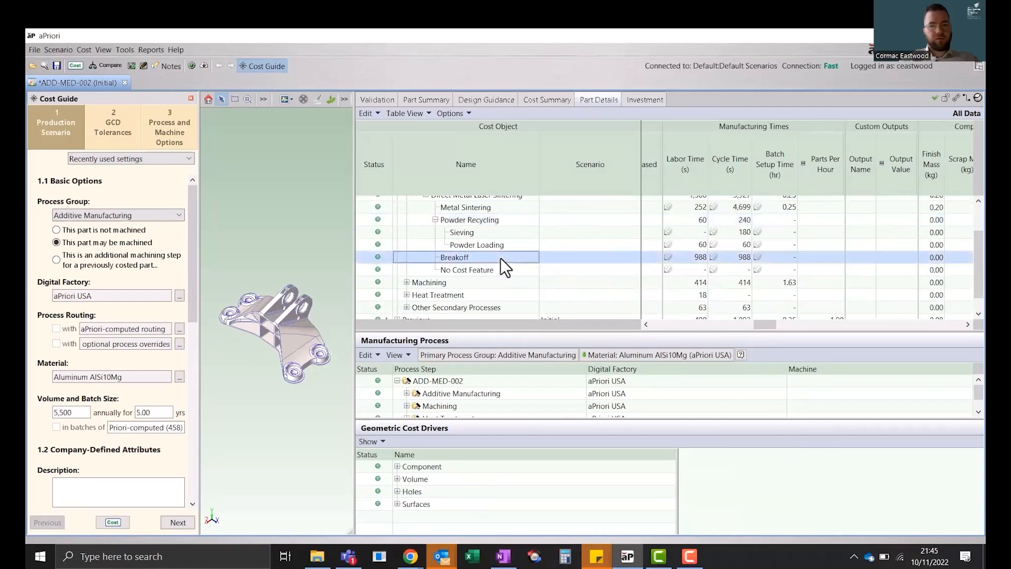
pyautogui.scroll(-1, 501, 258)
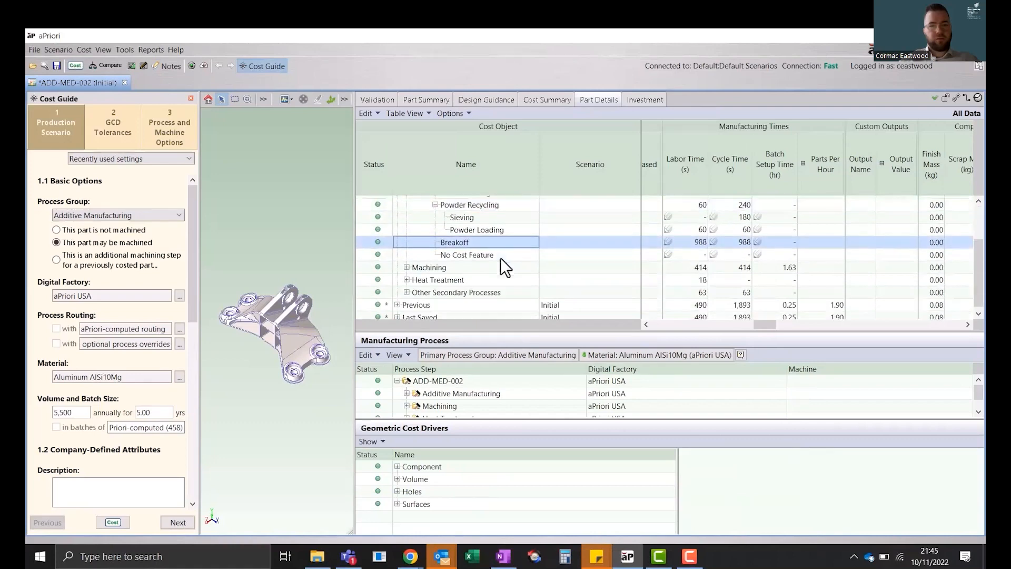
pyautogui.click(406, 267)
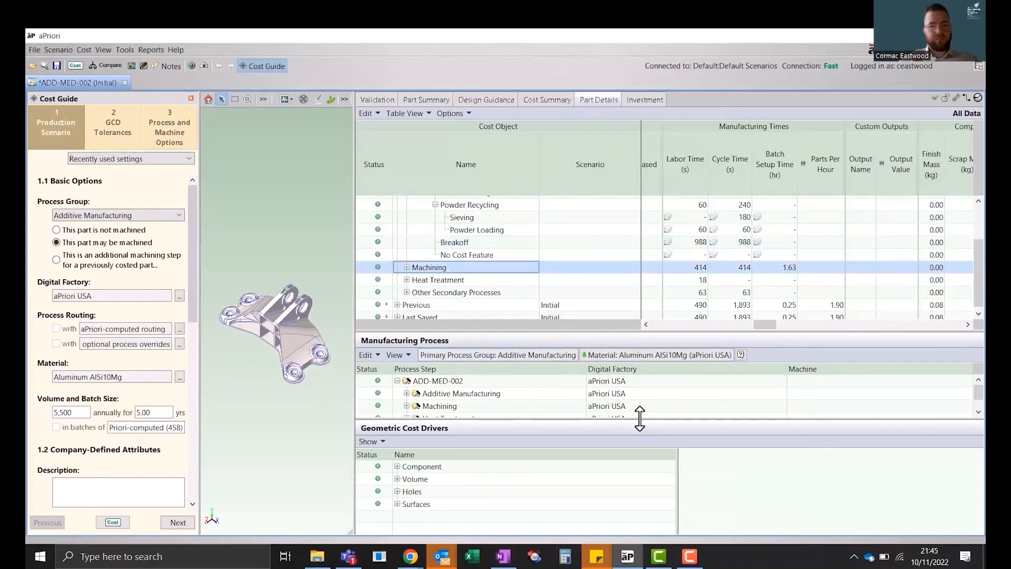
# Enlarge the manufacturing process area and inspect the part's BuildDirection:1 among the geometric cost drivers
pyautogui.moveTo(640, 419); pyautogui.dragTo(617, 494)
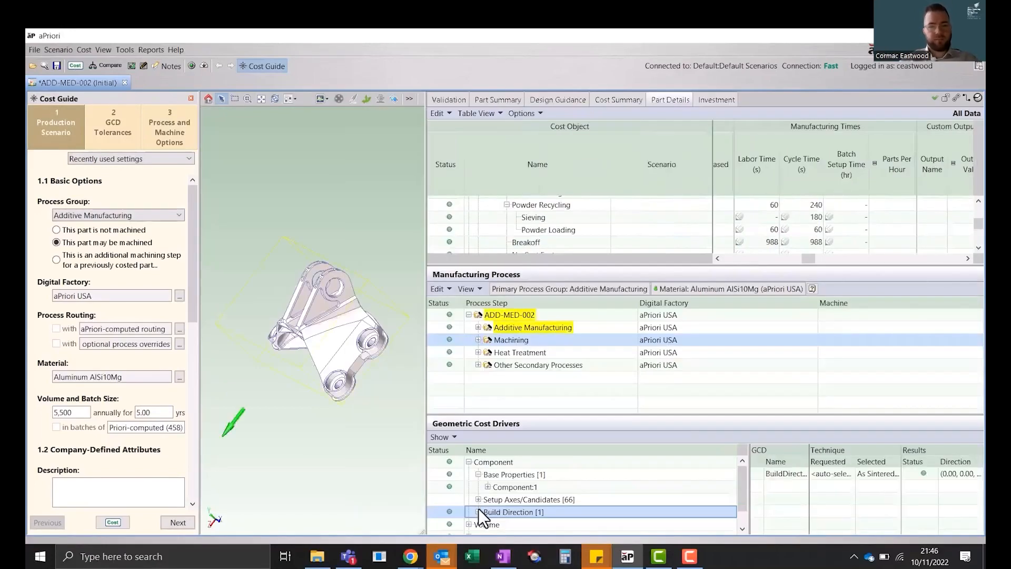
pyautogui.click(478, 512)
pyautogui.scroll(-1, 500, 497)
pyautogui.click(486, 492)
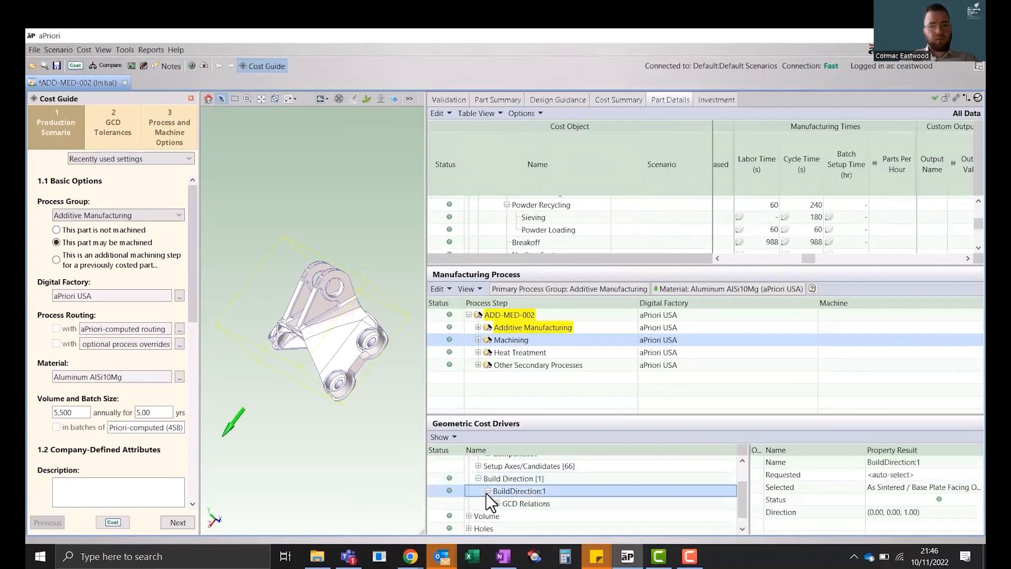
pyautogui.scroll(-1, 475, 500)
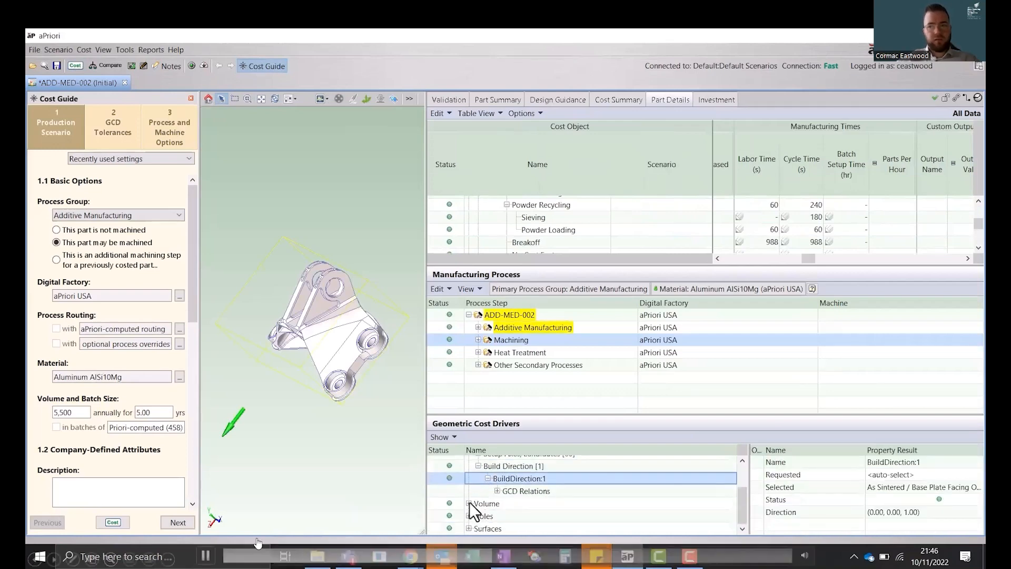
# Highlight all support structures under the Volume cost drivers and inspect them on the model from another angle
pyautogui.click(205, 558)
pyautogui.click(469, 504)
pyautogui.scroll(-1, 469, 506)
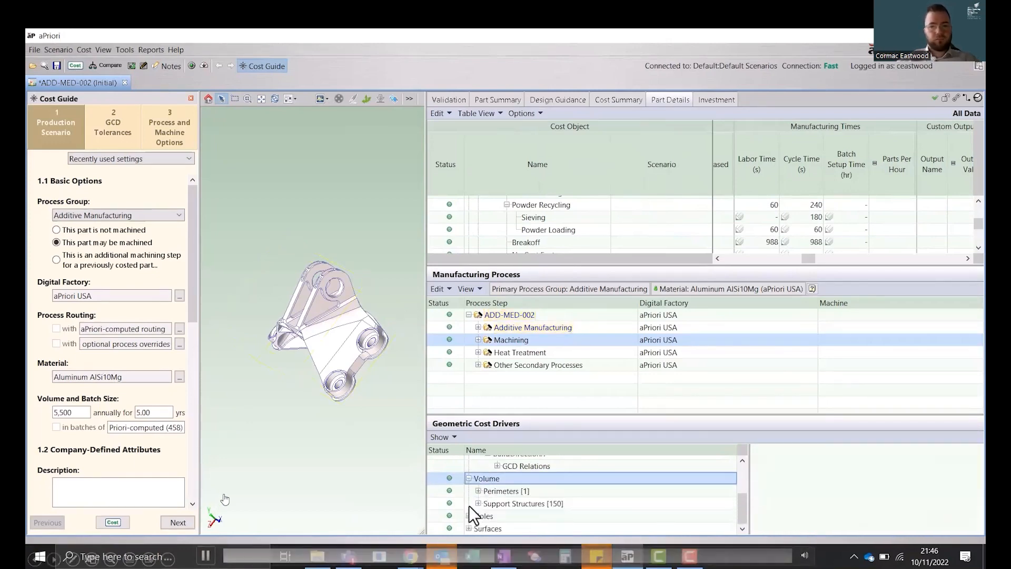
pyautogui.click(485, 503)
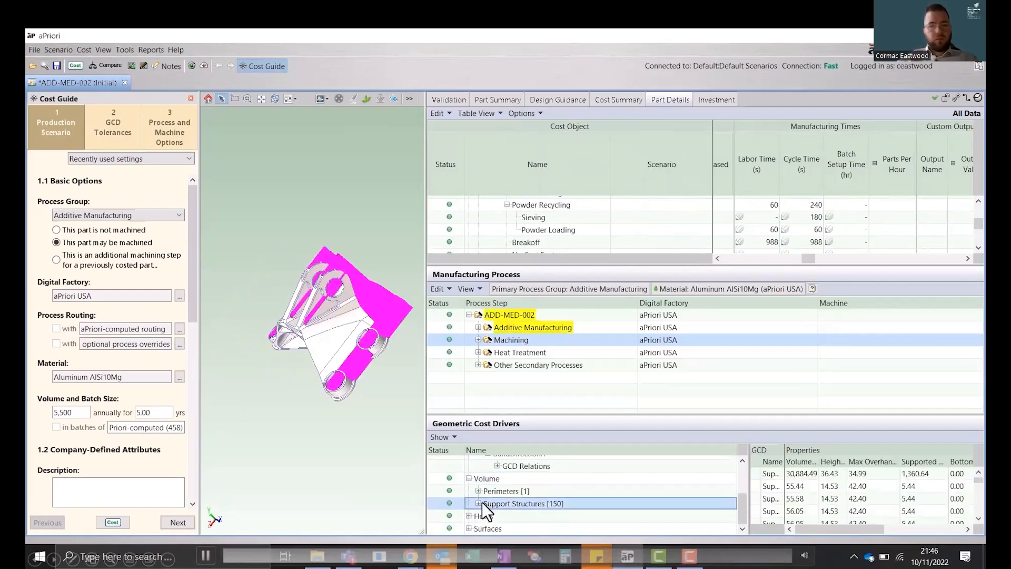
pyautogui.moveTo(285, 451); pyautogui.dragTo(244, 395, button='middle')
pyautogui.moveTo(398, 409); pyautogui.dragTo(390, 354, button='middle')
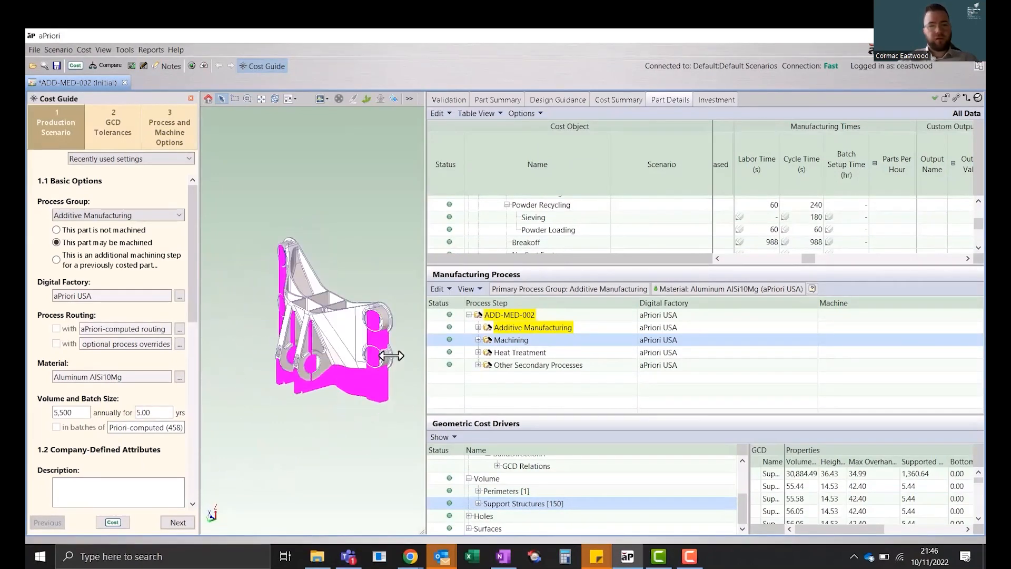
# Override the operation of SupportStructure:2 with No Cost Feature and recost the part
pyautogui.click(477, 503)
pyautogui.scroll(-1, 523, 490)
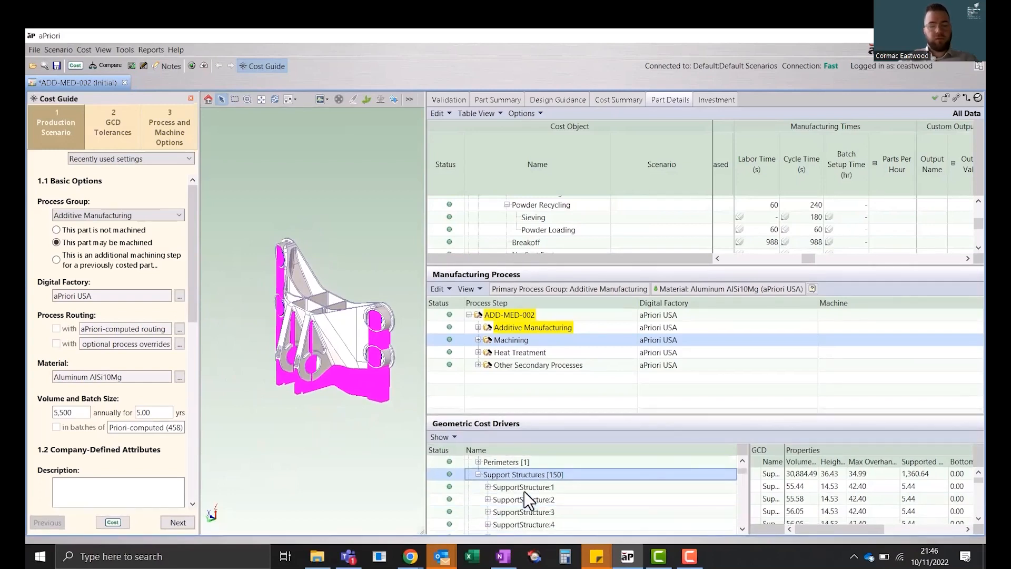
pyautogui.click(523, 491)
pyautogui.click(523, 498)
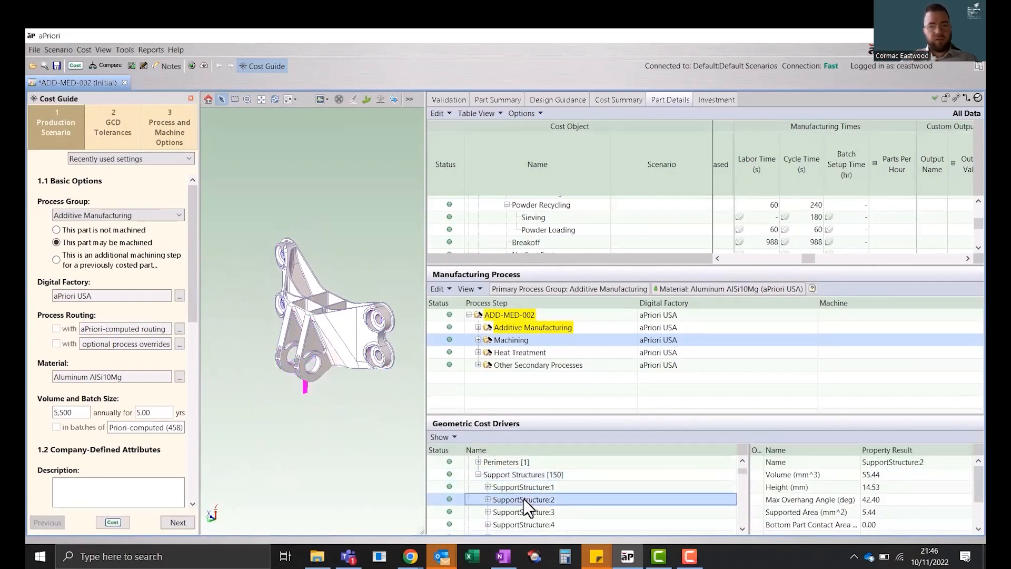
pyautogui.rightClick(524, 498)
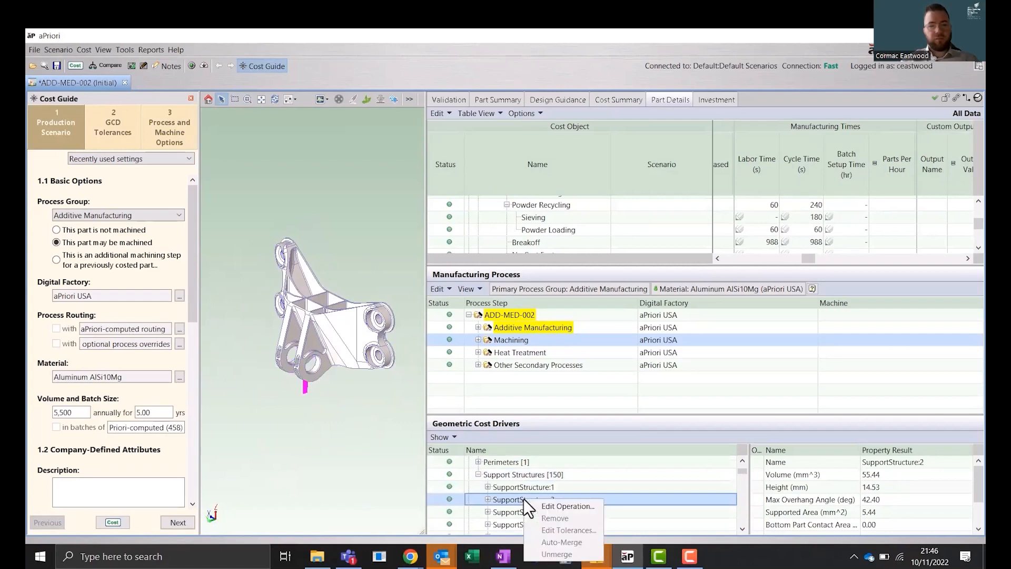
pyautogui.click(536, 504)
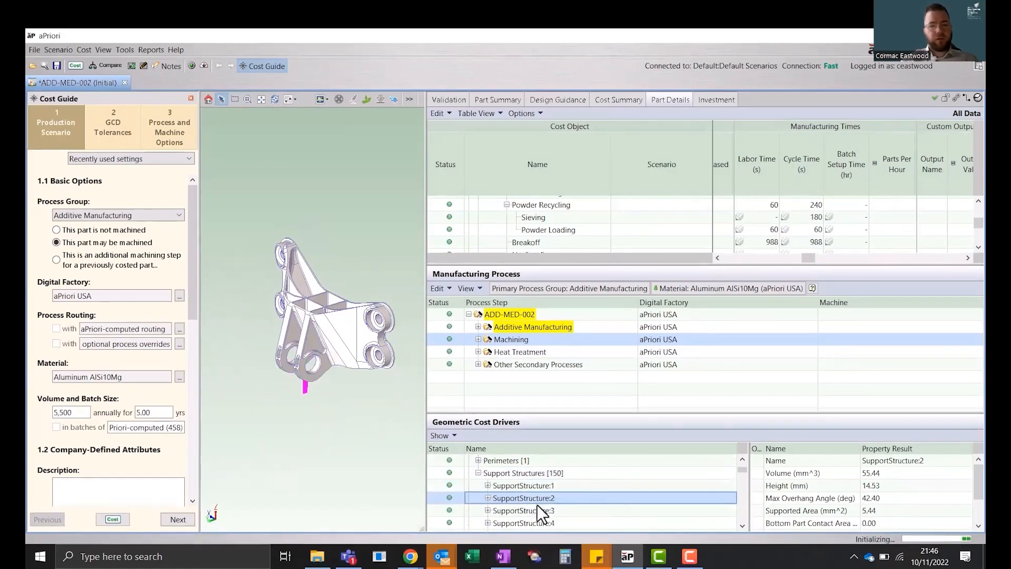
pyautogui.click(202, 272)
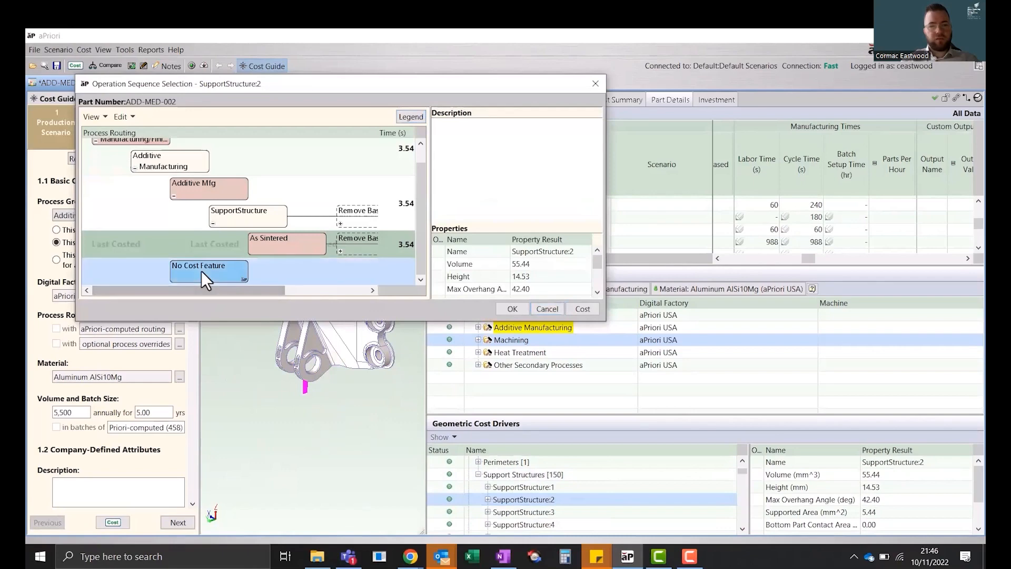
pyautogui.click(513, 309)
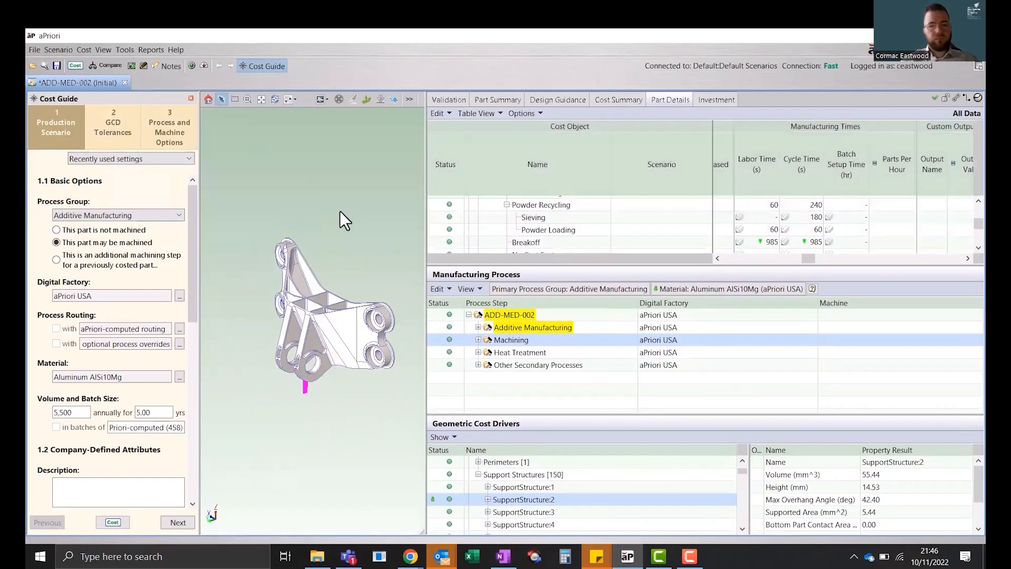
# Widen the 3D view and display the part's material nesting on the build plate
pyautogui.click(410, 99)
pyautogui.click(411, 103)
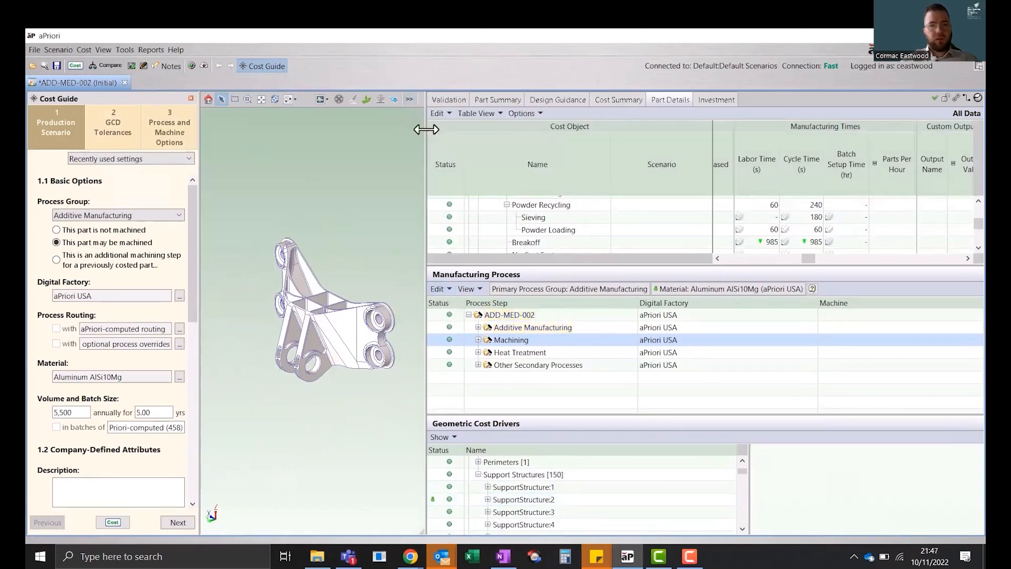
pyautogui.moveTo(425, 126); pyautogui.dragTo(534, 146)
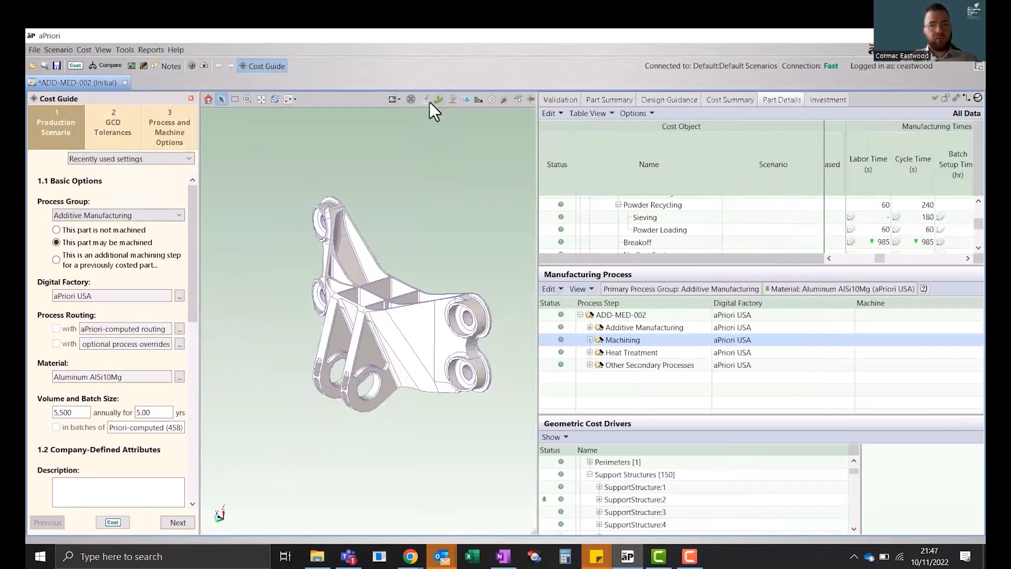
pyautogui.click(396, 99)
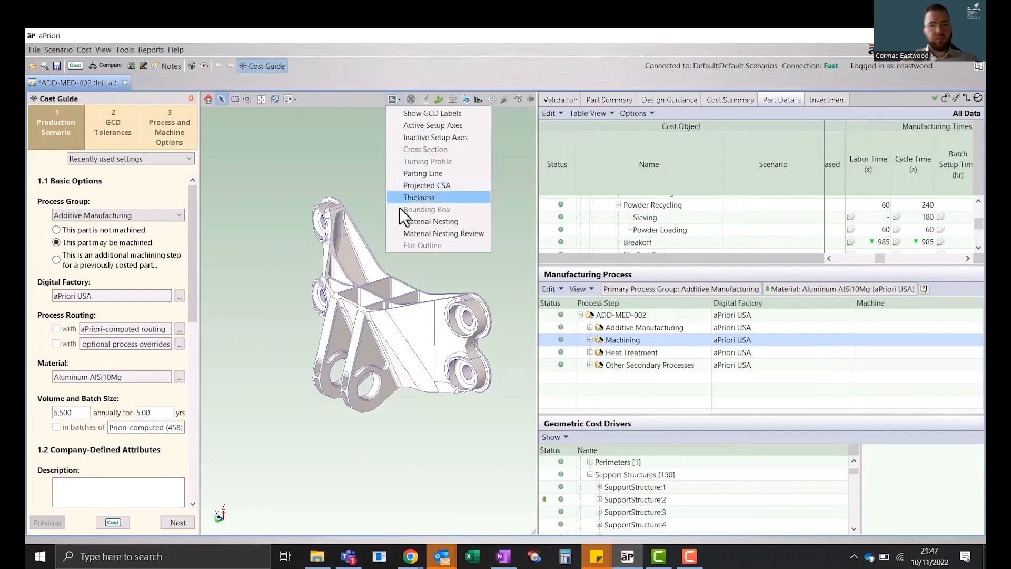
pyautogui.click(400, 221)
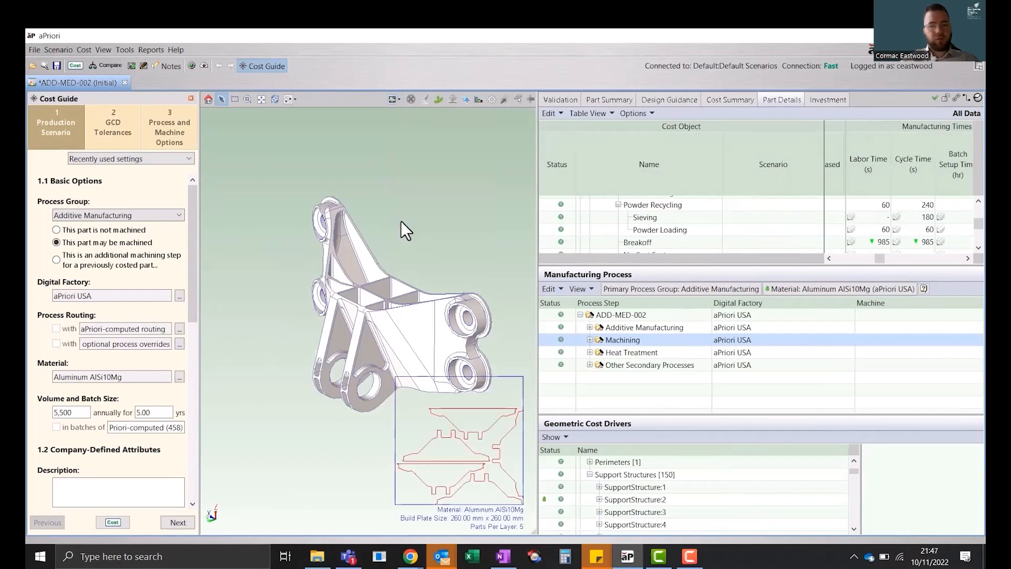
pyautogui.moveTo(400, 220)
pyautogui.mouseDown()
pyautogui.moveTo(386, 219)
pyautogui.moveTo(398, 223)
pyautogui.mouseUp()
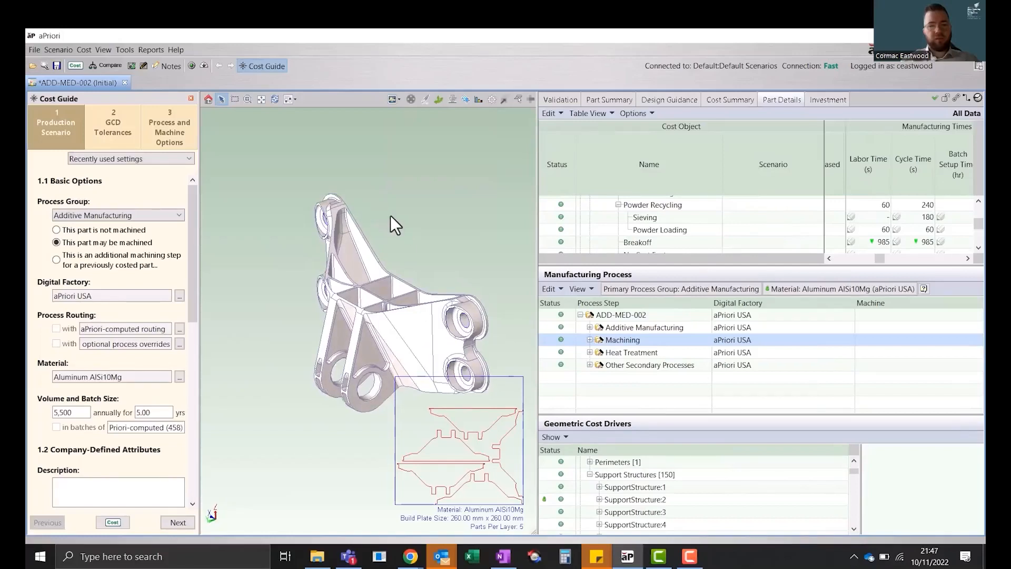
pyautogui.moveTo(390, 215)
pyautogui.mouseDown()
pyautogui.moveTo(350, 181)
pyautogui.moveTo(389, 220)
pyautogui.mouseUp()
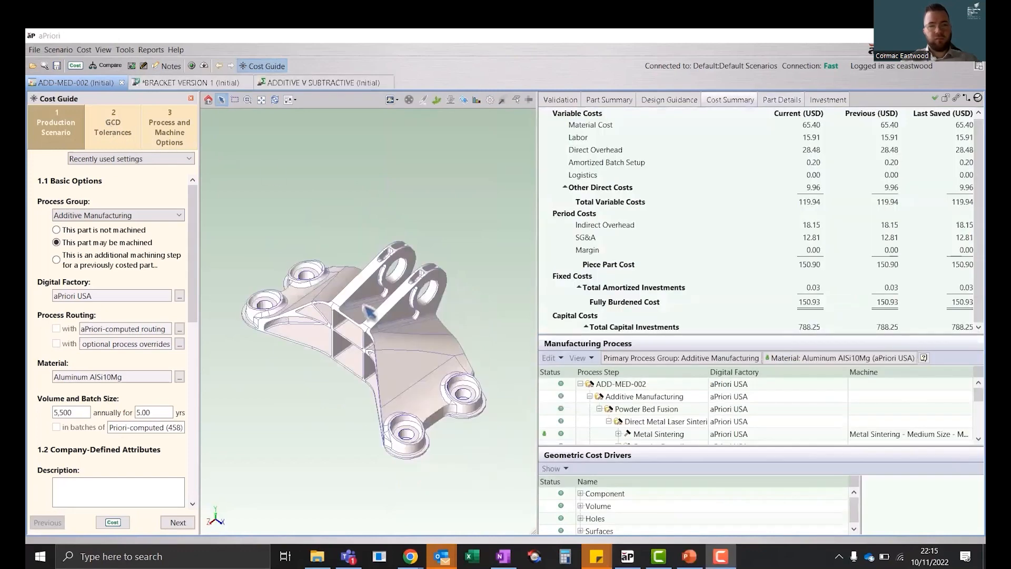
# Set the annual production volume of ADD-MED-002 to 30 and recost the part
pyautogui.doubleClick(79, 414)
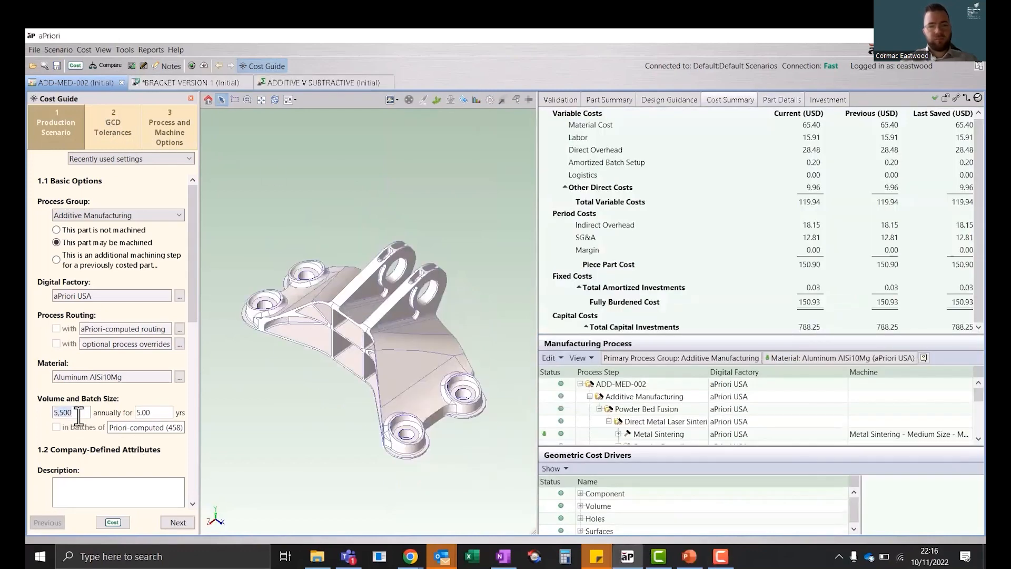
pyautogui.write('30')
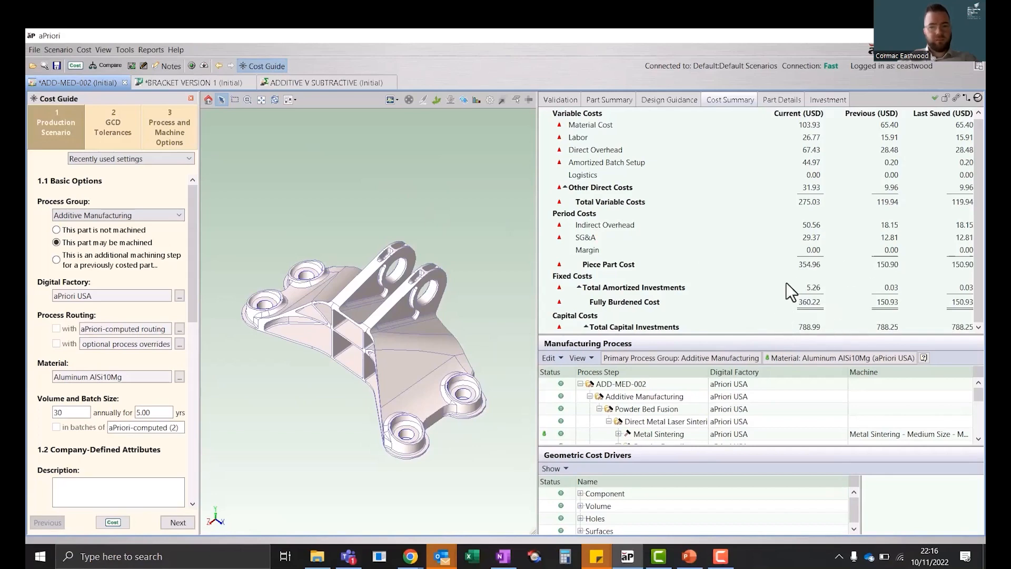
# Switch to the BRACKET VERSION 1 scenario, inspect the sand-cast bracket, and recost it
pyautogui.click(220, 84)
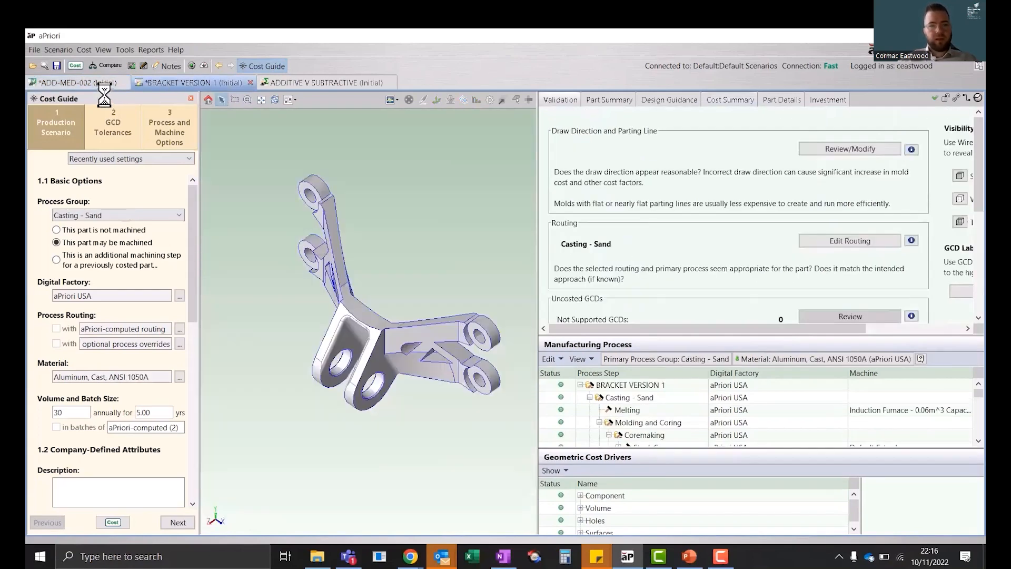
pyautogui.moveTo(254, 336); pyautogui.dragTo(253, 395)
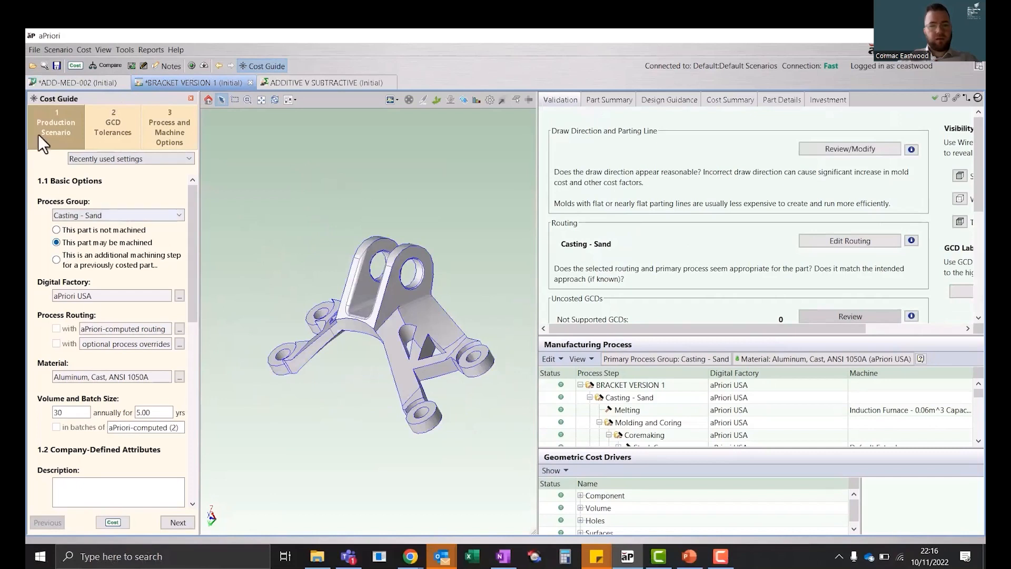
pyautogui.click(75, 66)
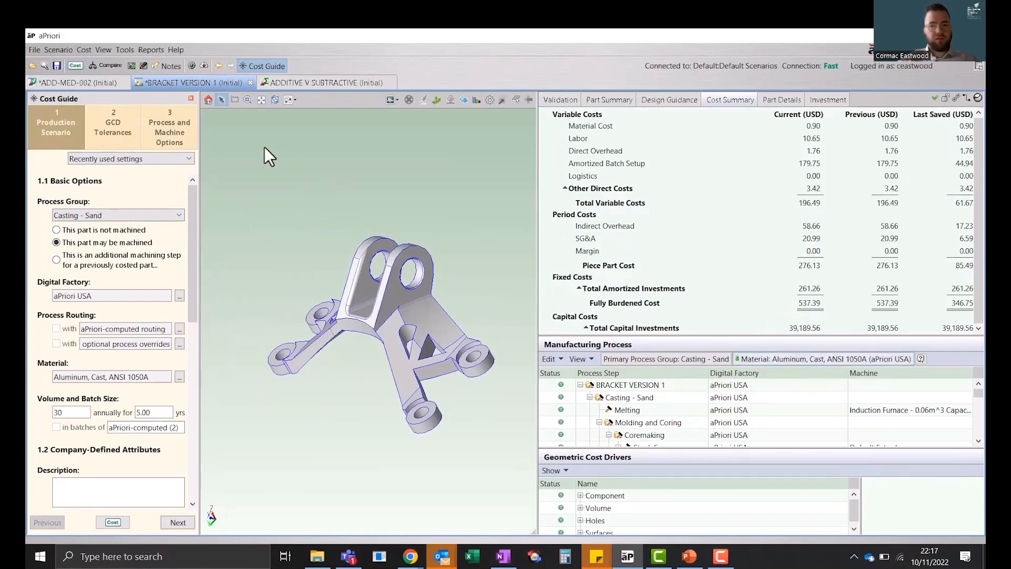
# Save all scenarios and their children, and open the ADDITIVE V SUBTRACTIVE roll-up comparing the two parts
pyautogui.click(57, 49)
pyautogui.moveTo(62, 64)
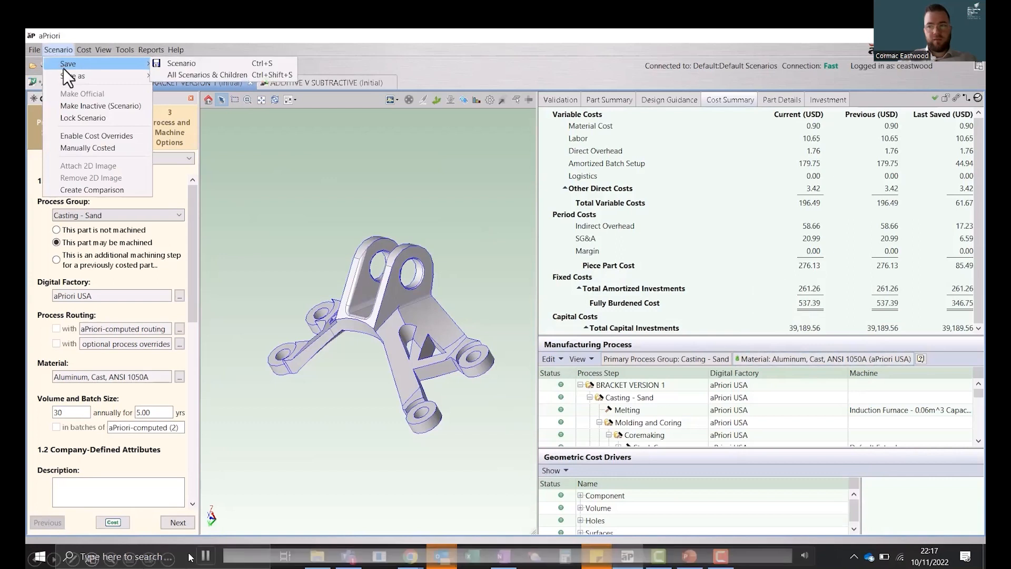
pyautogui.click(175, 73)
pyautogui.click(452, 363)
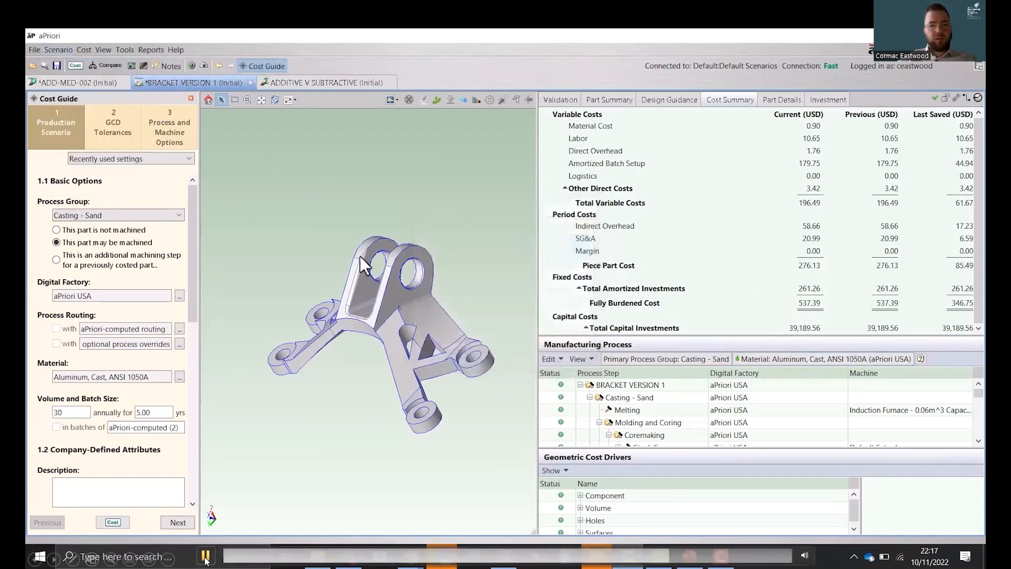
pyautogui.click(316, 86)
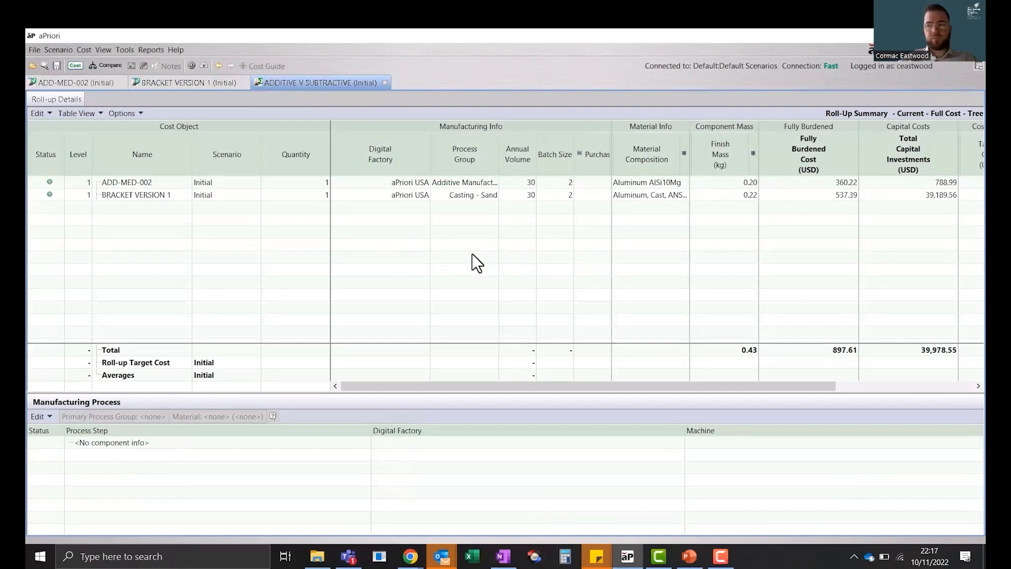
# Switch to the Fully Burdened Cost Analysis workbook in Excel and examine both parts' overall-volume costs and the crossover of their cost curves
pyautogui.click(206, 556)
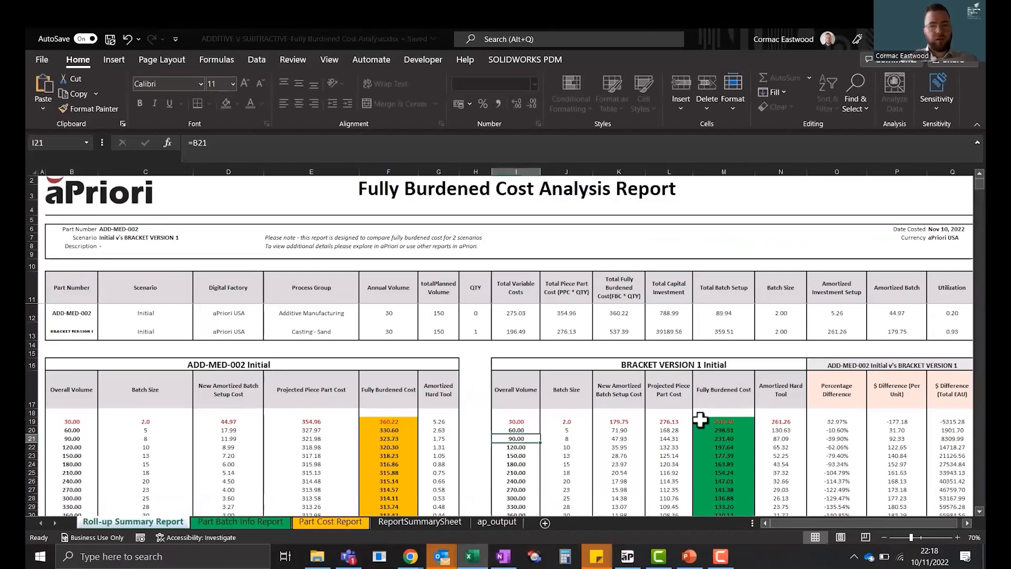
pyautogui.keyDown('ctrl'); pyautogui.scroll(-1, 548, 437); pyautogui.keyUp('ctrl')
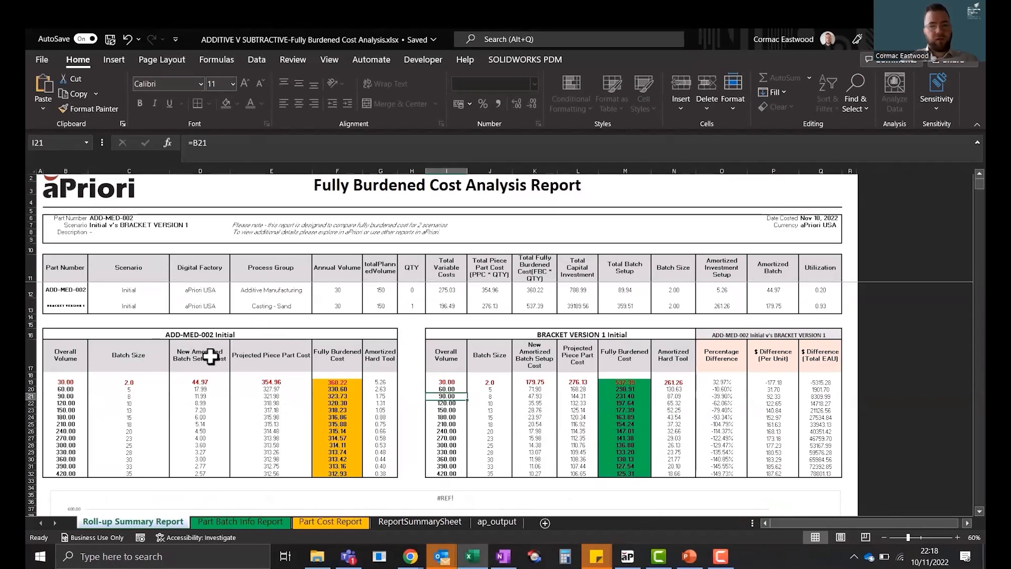
pyautogui.moveTo(61, 381); pyautogui.dragTo(59, 471)
pyautogui.click(59, 472)
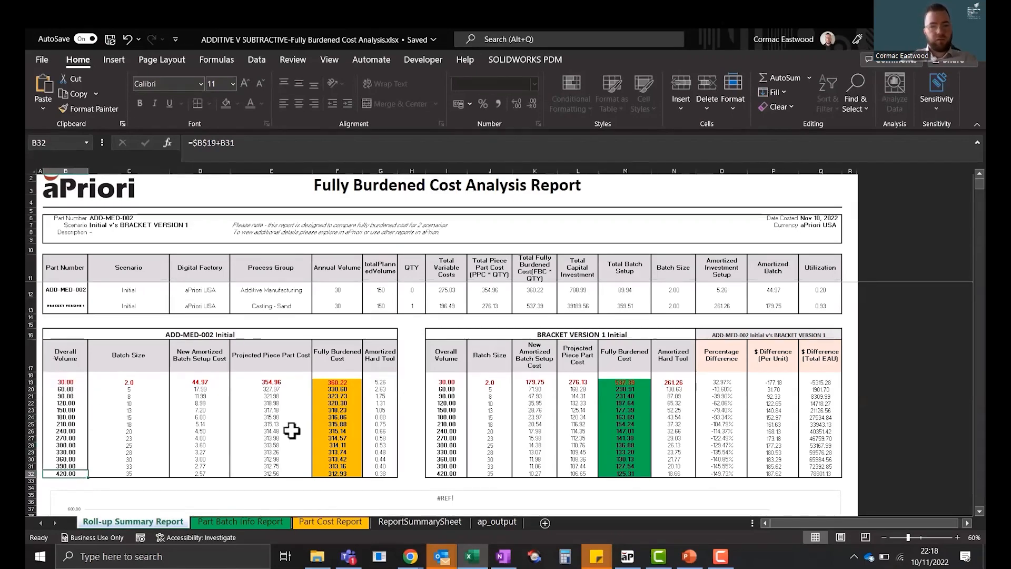
pyautogui.scroll(-9, 293, 432)
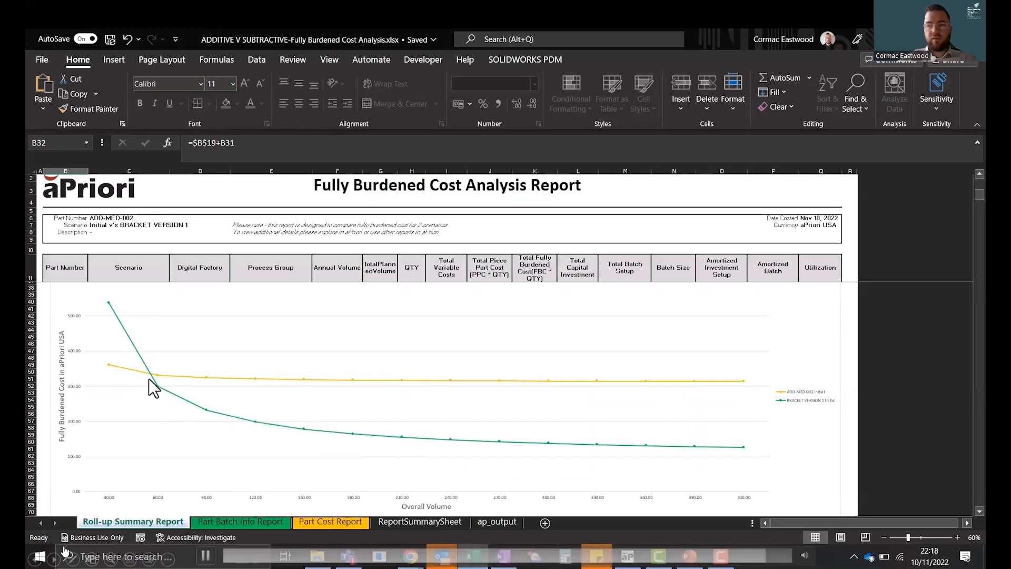
pyautogui.moveTo(150, 375)
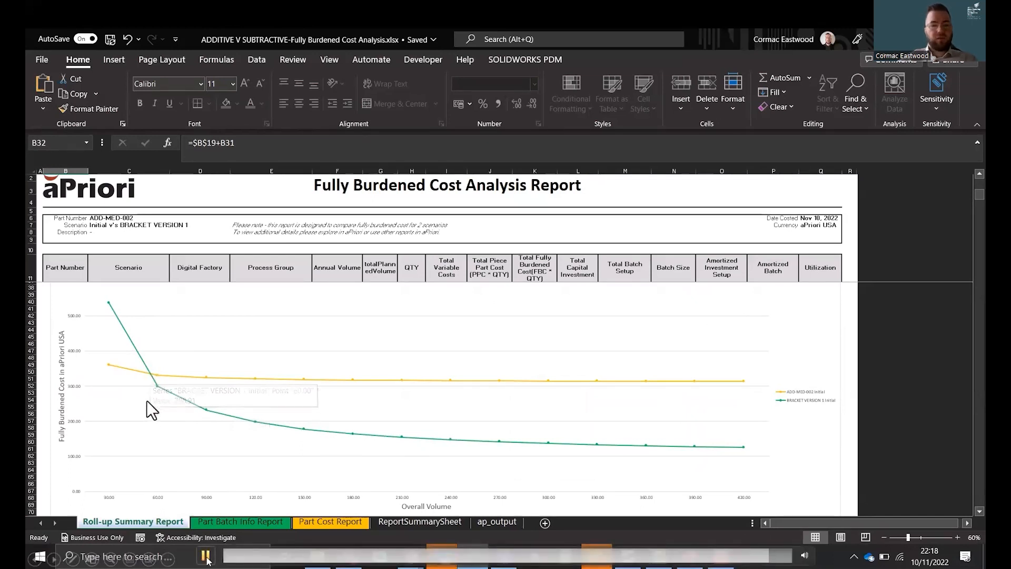
pyautogui.click(206, 557)
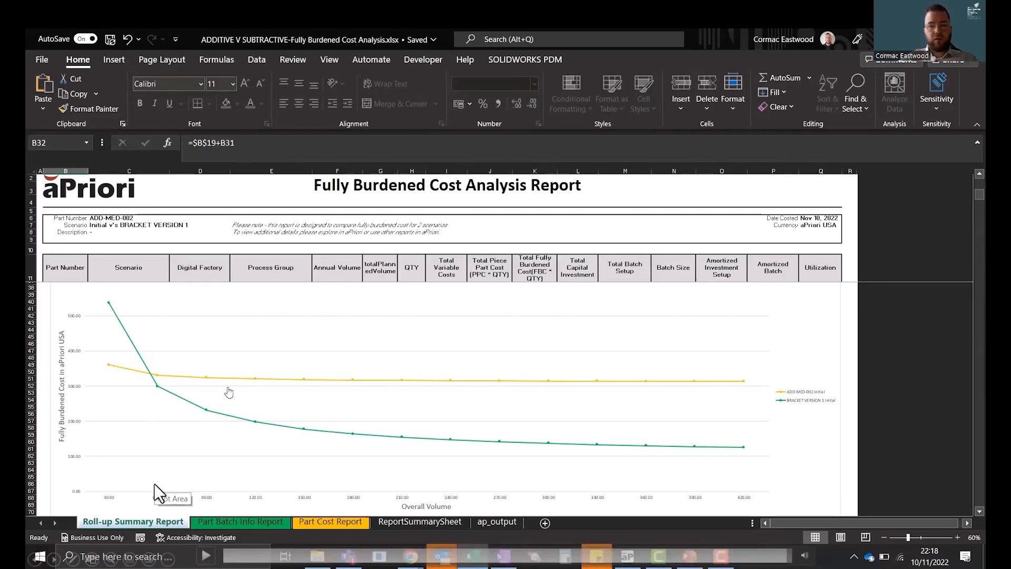
pyautogui.click(202, 557)
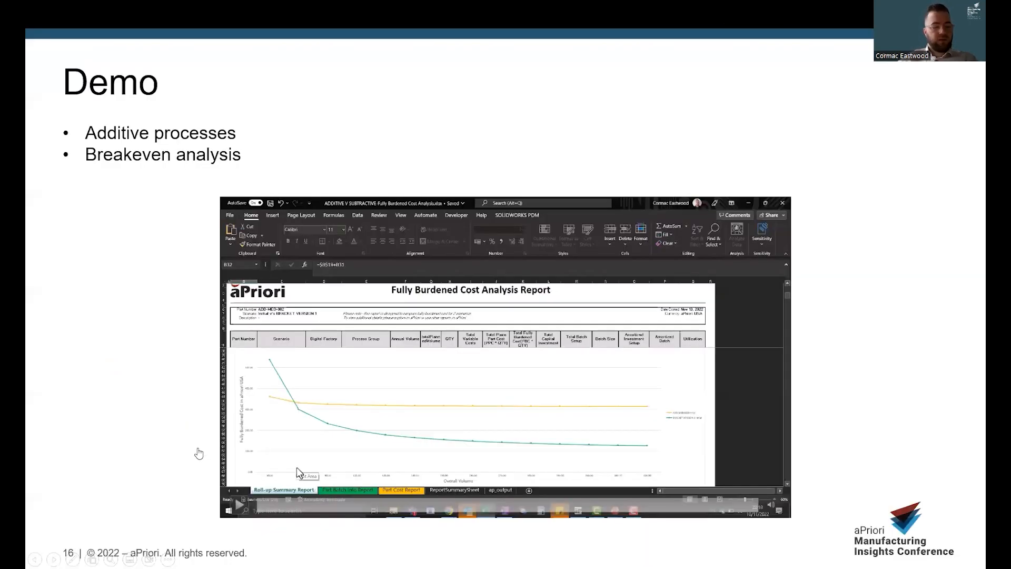
pyautogui.click(117, 405)
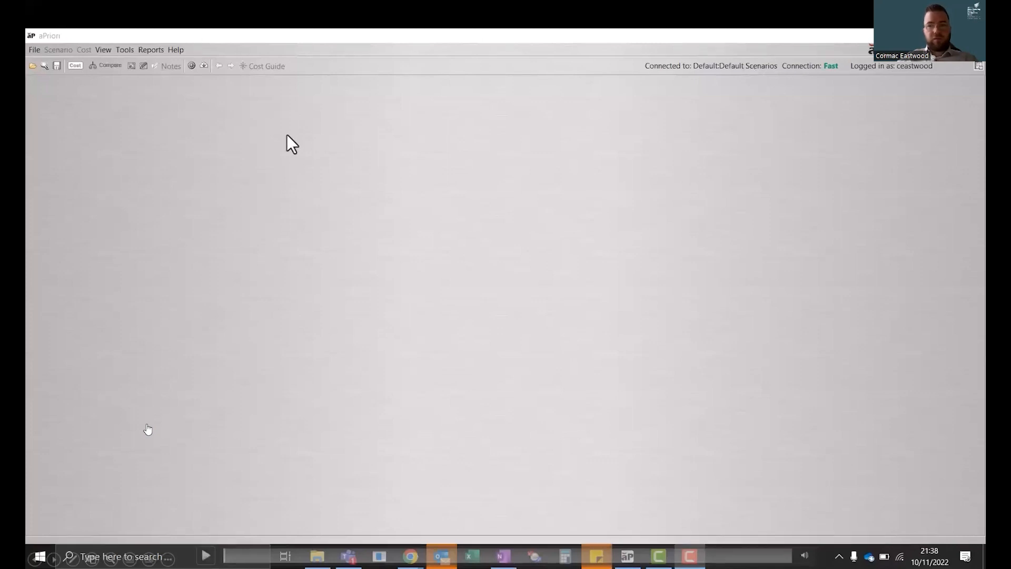